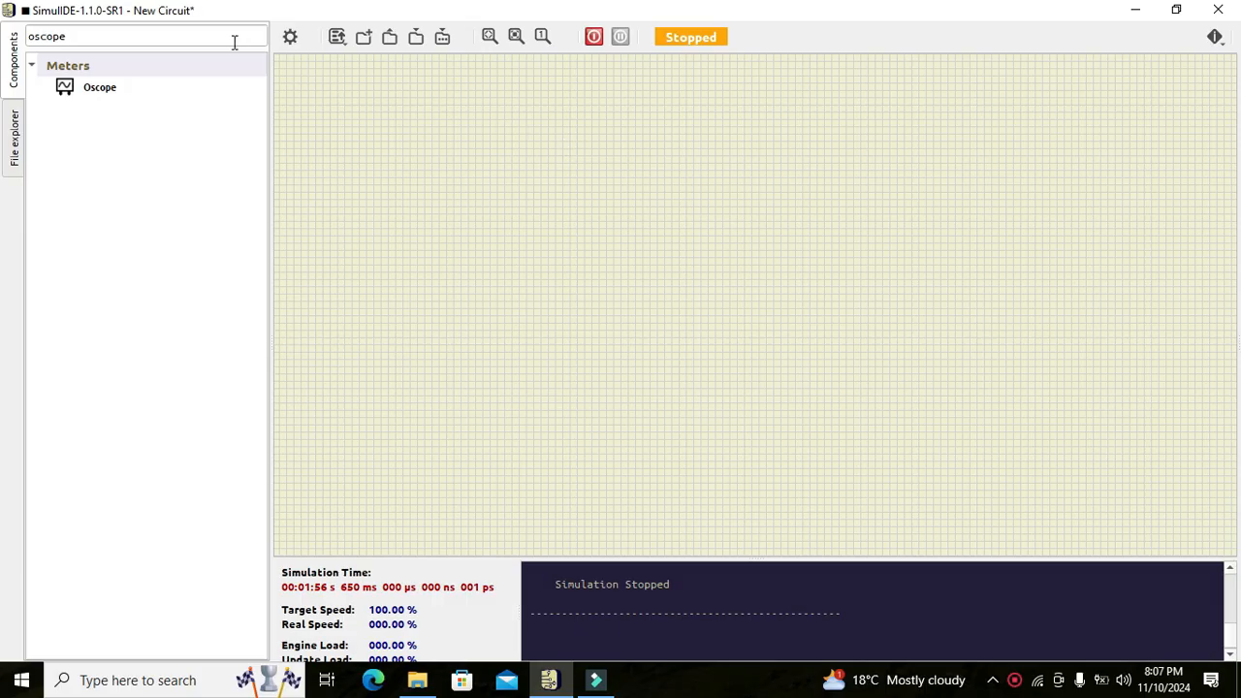
- Find the Wave Generator by searching the components for "wave" and place one near the middle of the circuit canvas
click(180, 37)
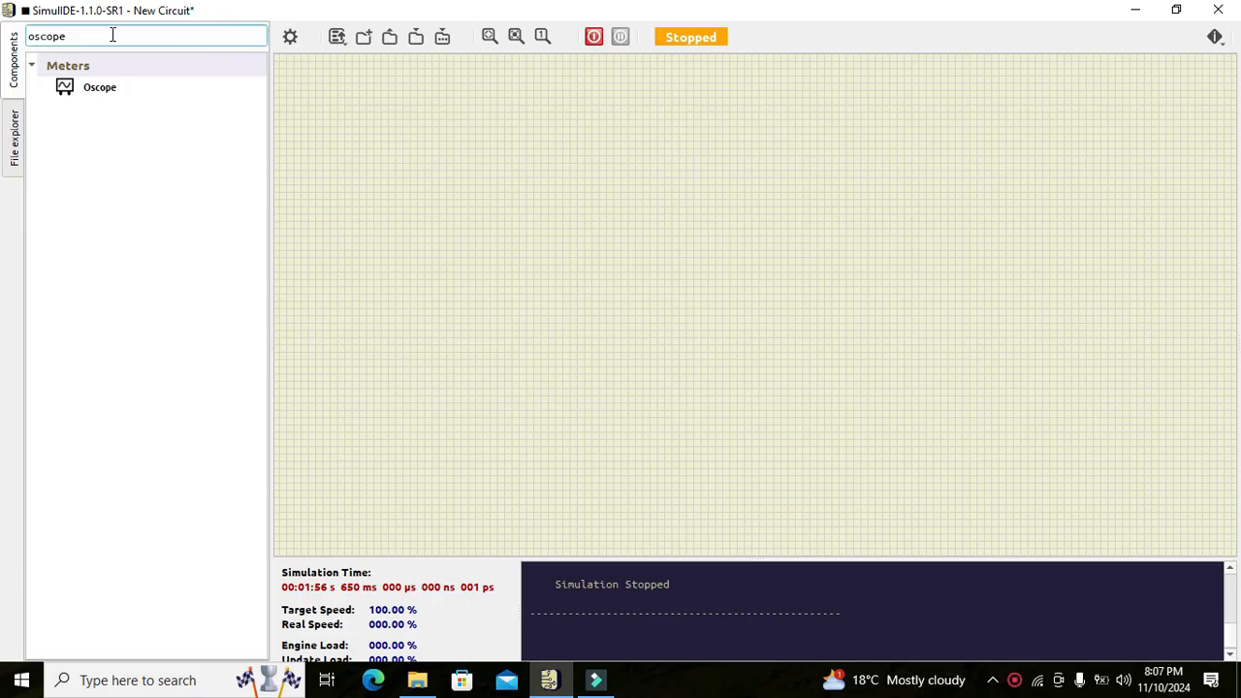
drag(92, 37, 11, 35)
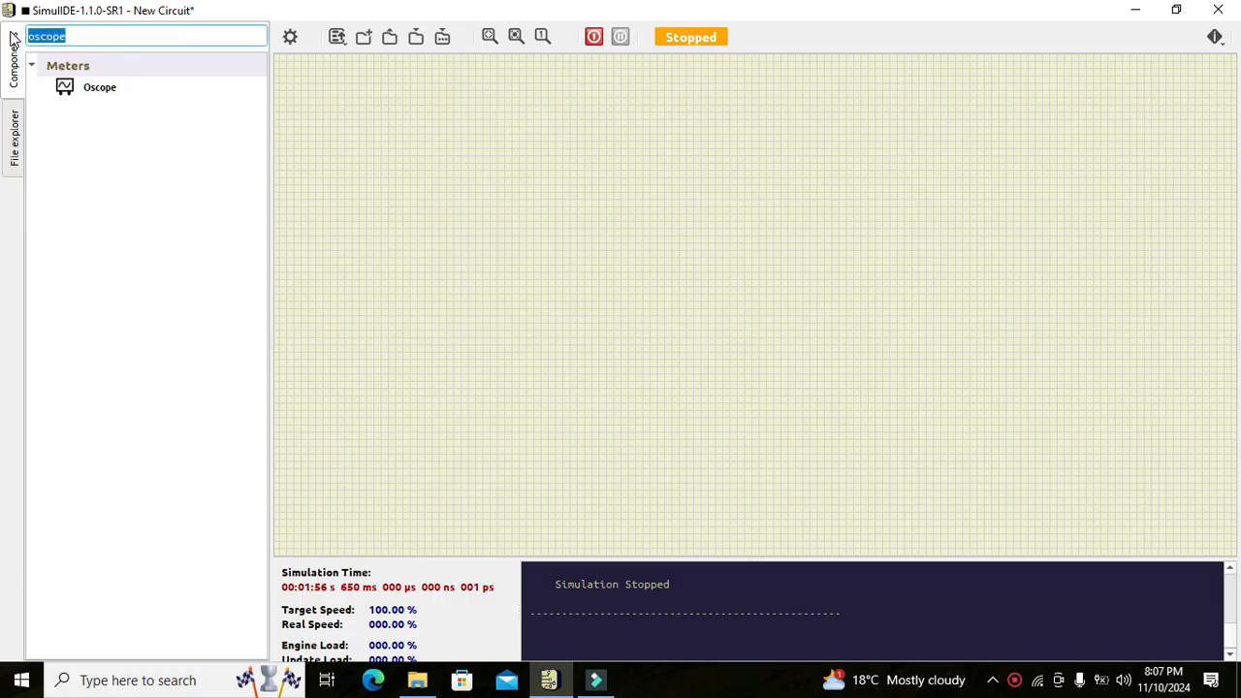
key(BackSpace)
text(wa)
key(Return)
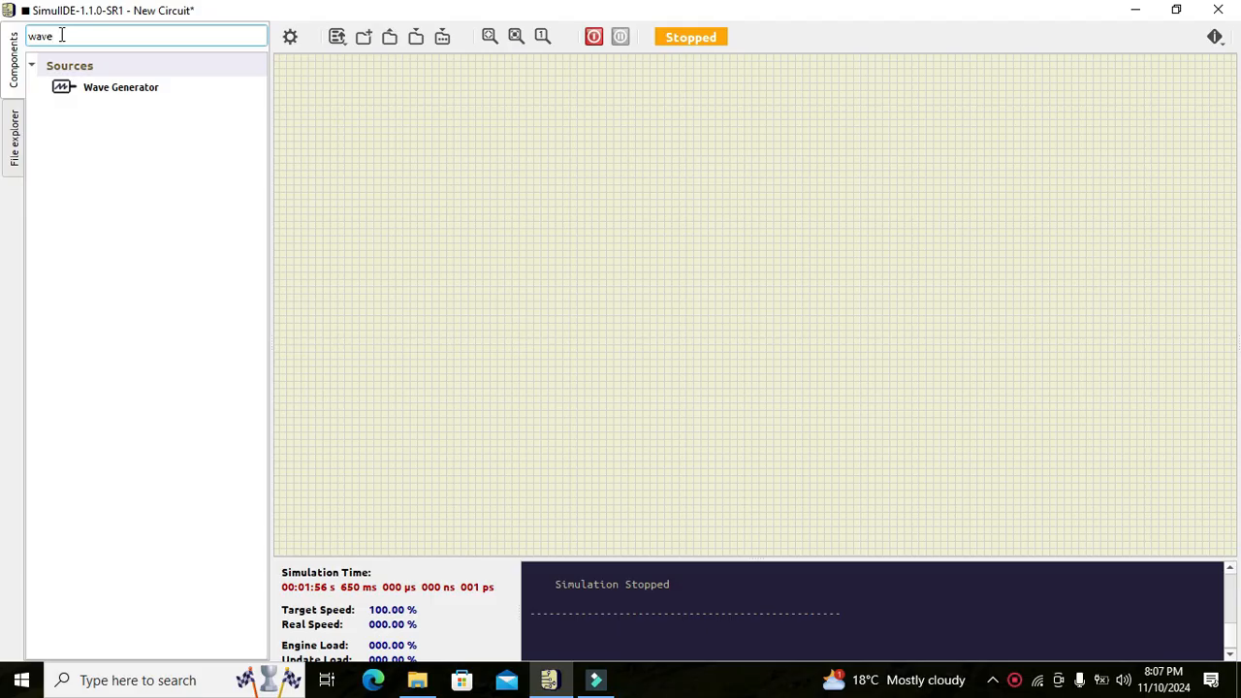
click(79, 87)
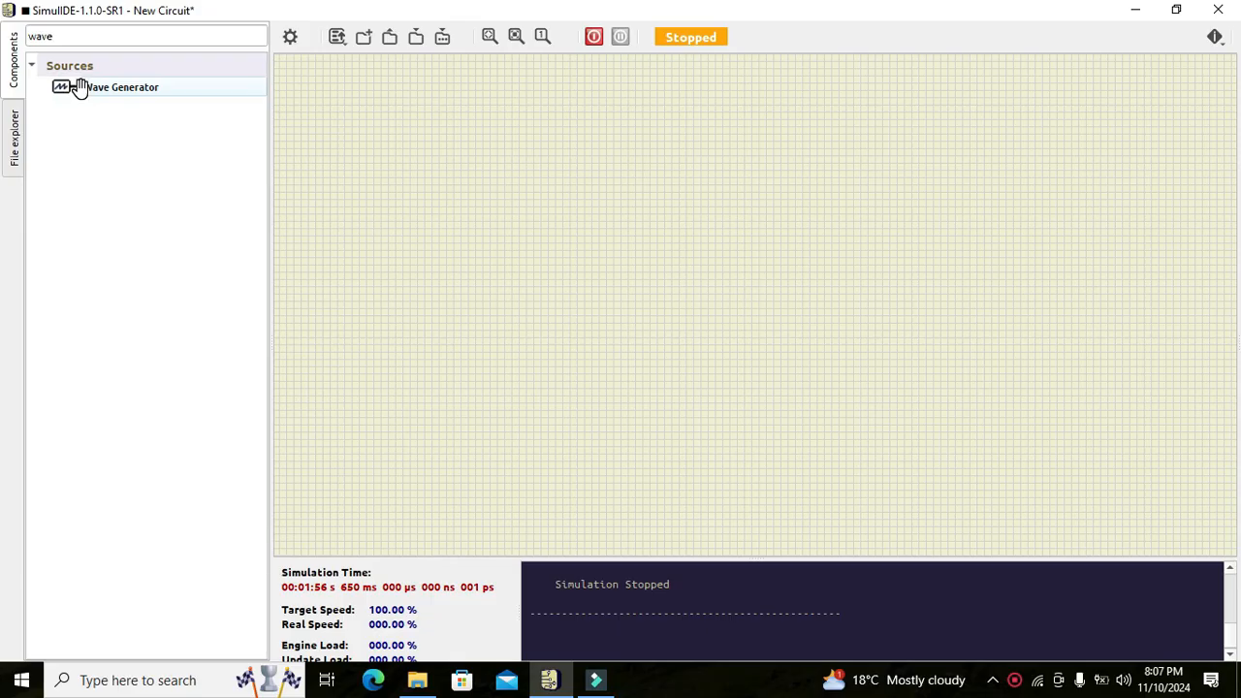
drag(78, 87, 518, 300)
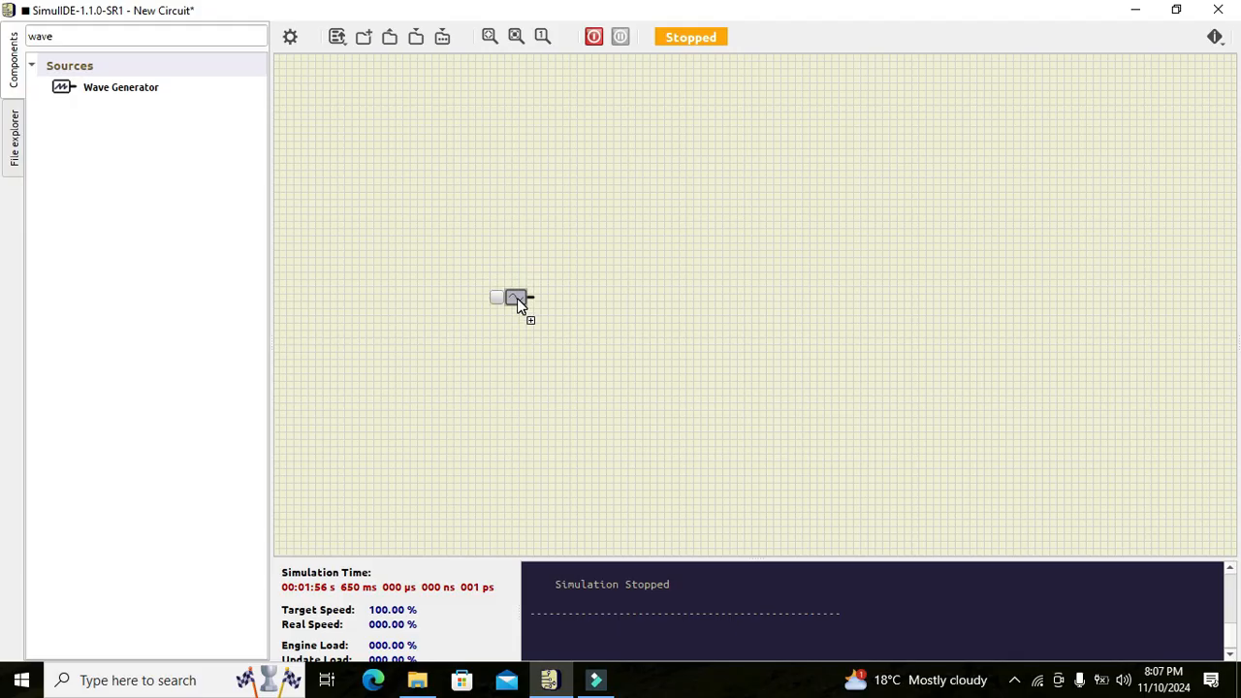
click(492, 238)
- Review the wave generator's main and electric properties, including wave type, frequency and semi amplitude
click(517, 296)
double_click(518, 299)
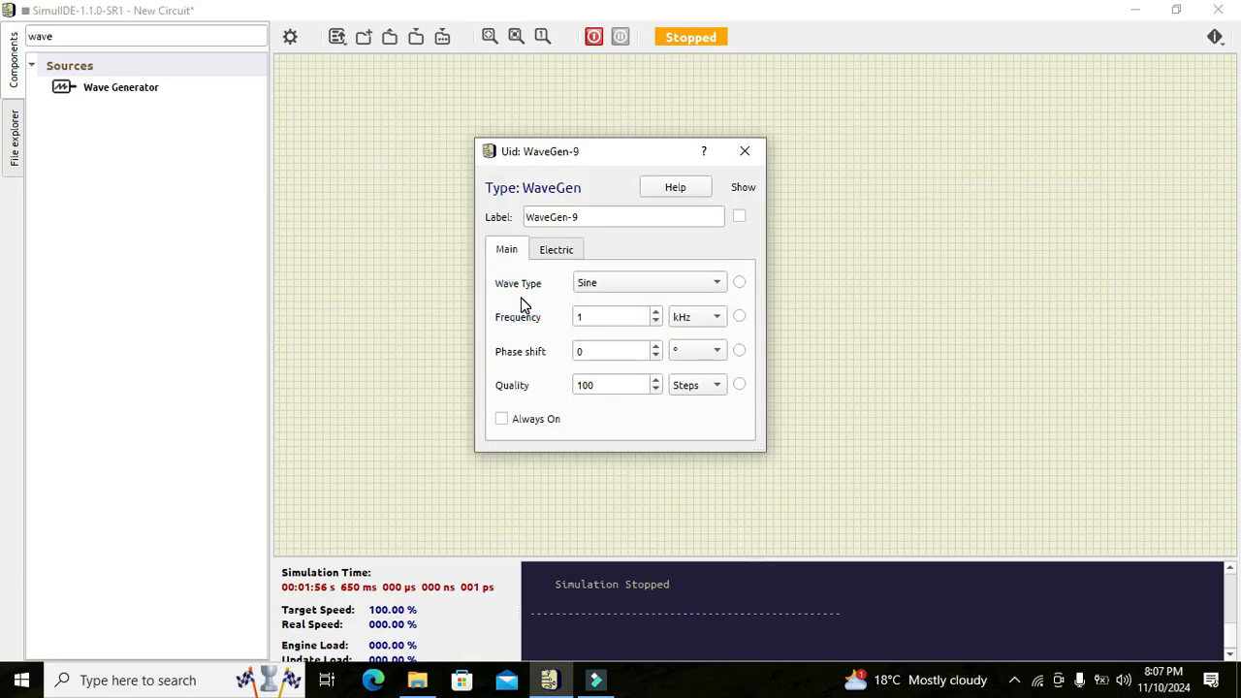
click(556, 249)
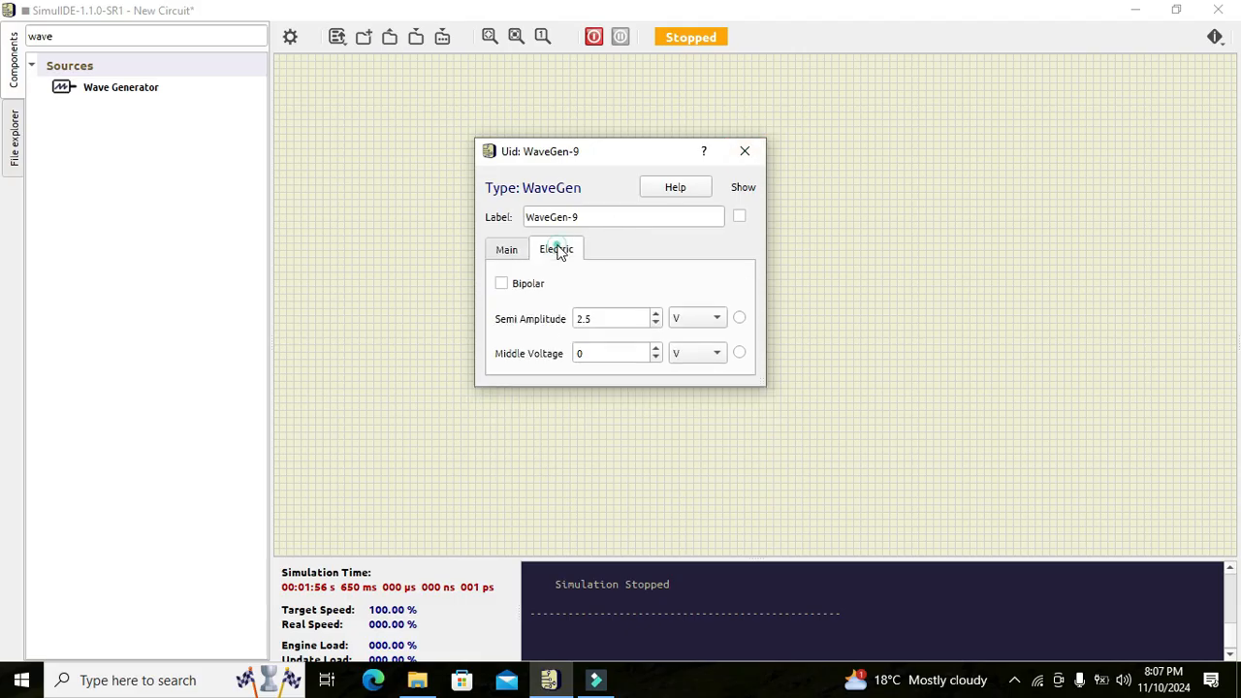
click(760, 155)
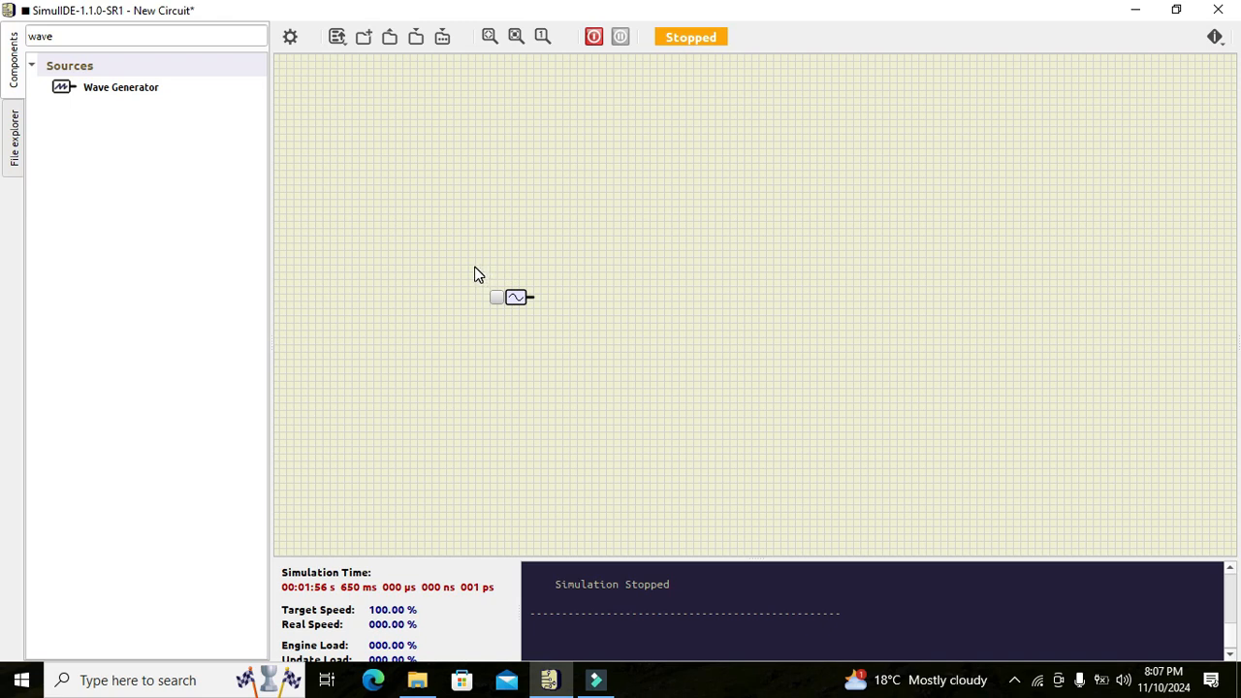
mouse_move(474, 266)
mouse_down()
mouse_move(562, 335)
mouse_move(469, 269)
mouse_up()
click(470, 269)
- Find the Oscope by searching the components for "osc" and place it to the right of the wave generator
click(111, 41)
key(BackSpace)
text(osc)
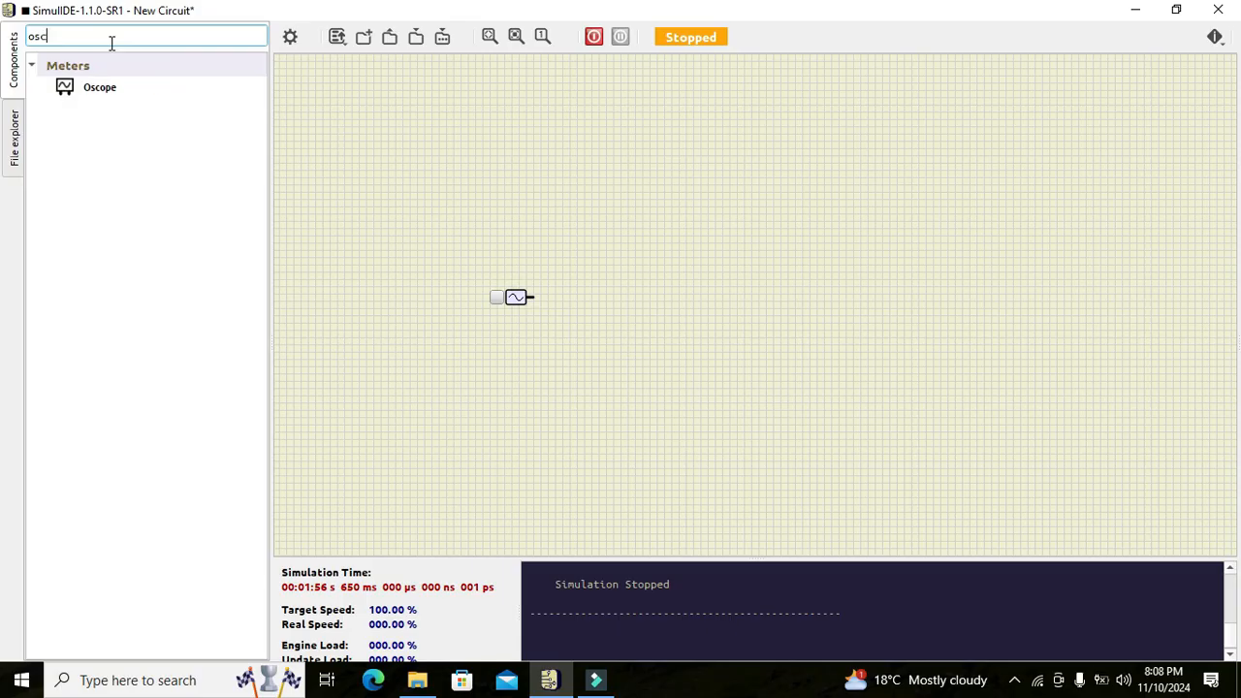
click(90, 89)
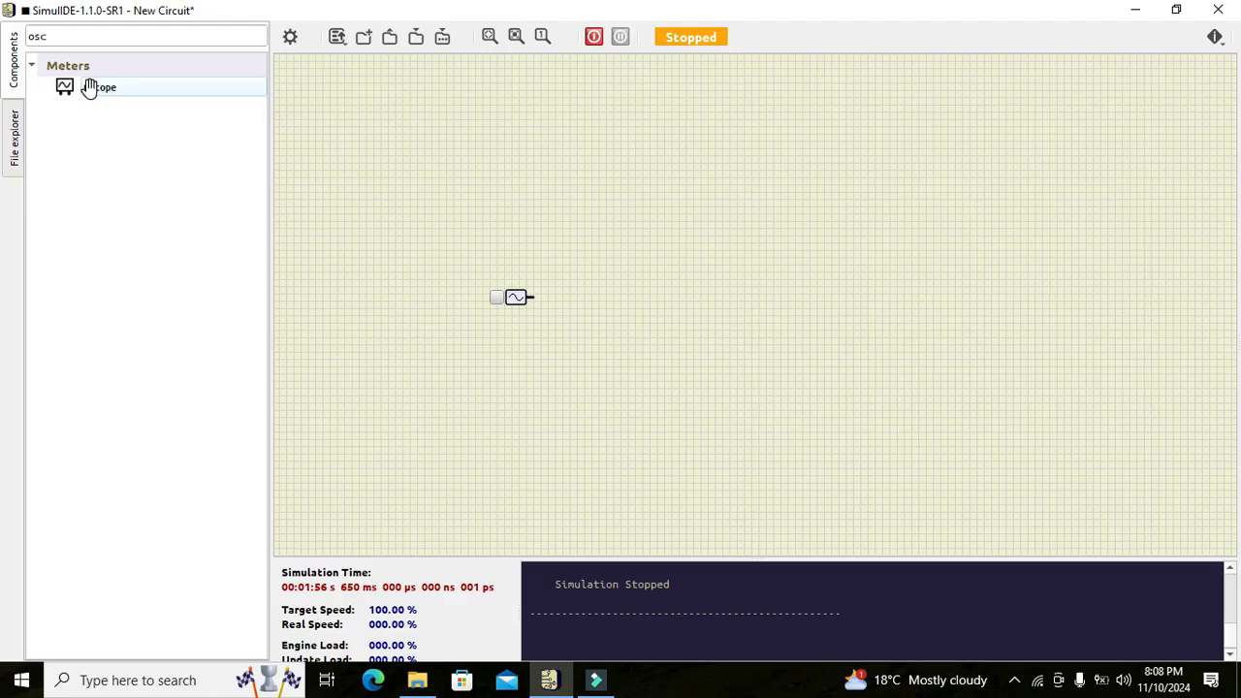
drag(90, 89, 851, 279)
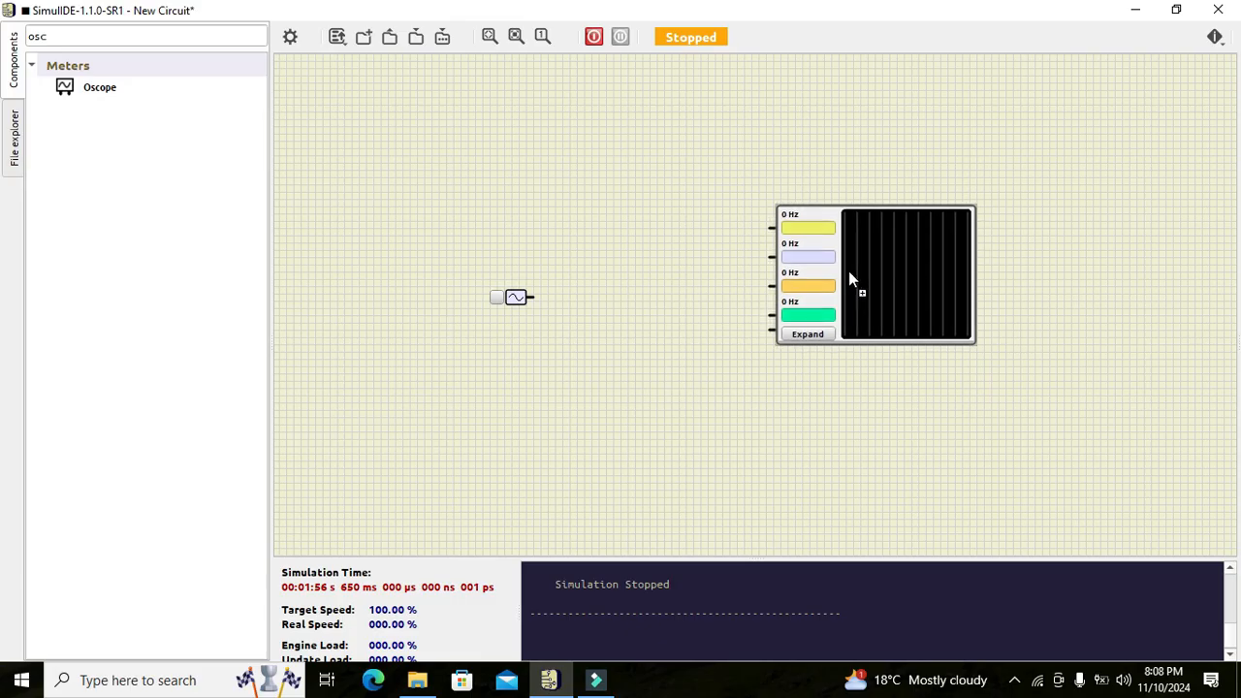
- Wire the oscilloscope's first (yellow) channel to the wave generator's output
click(708, 243)
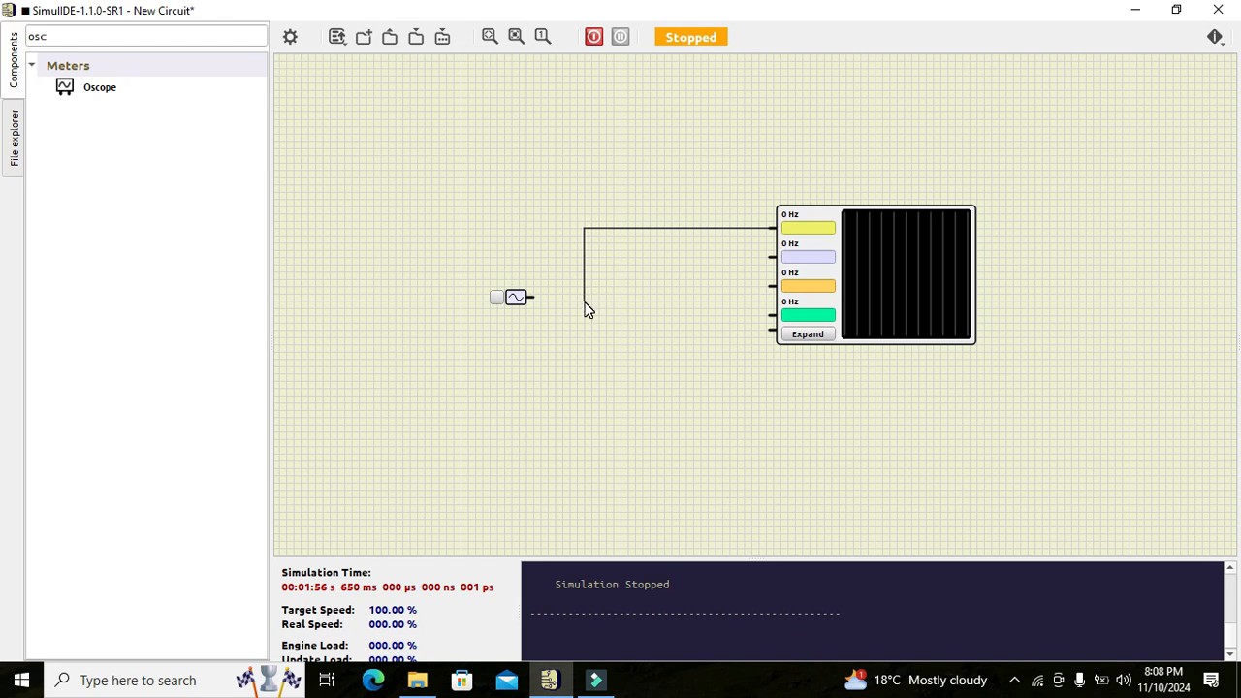
click(532, 296)
- Start the circuit simulation and switch on the wave generator's output
click(593, 37)
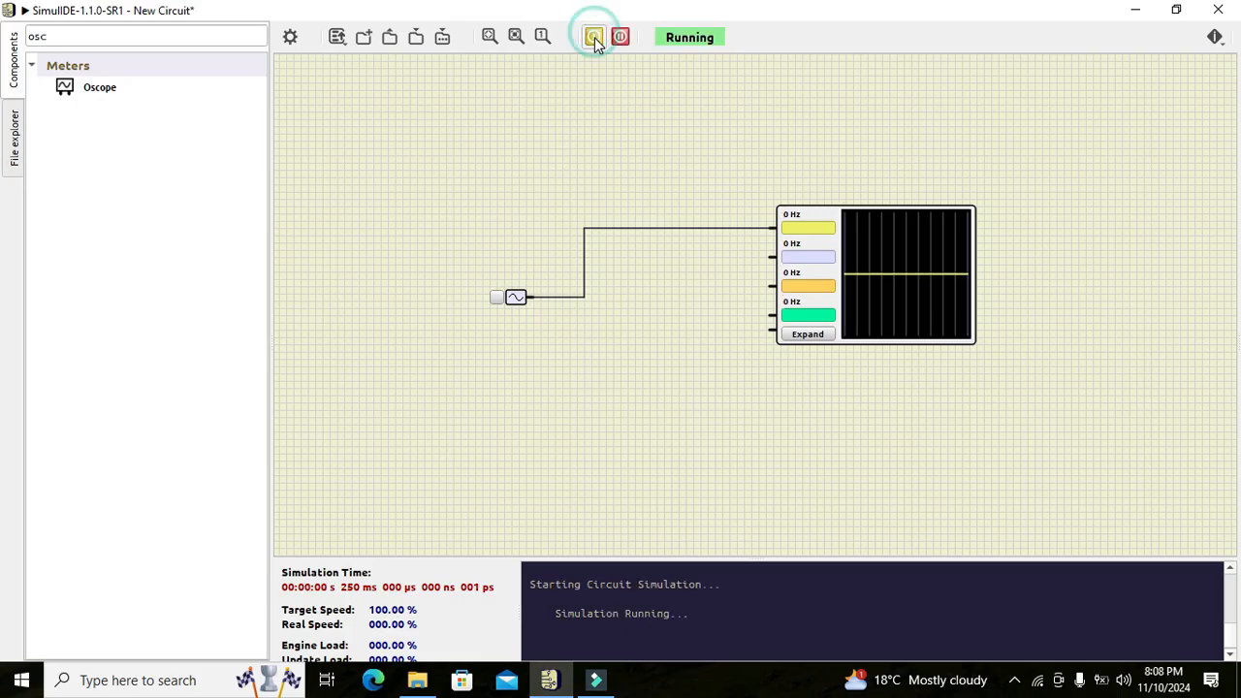
click(497, 301)
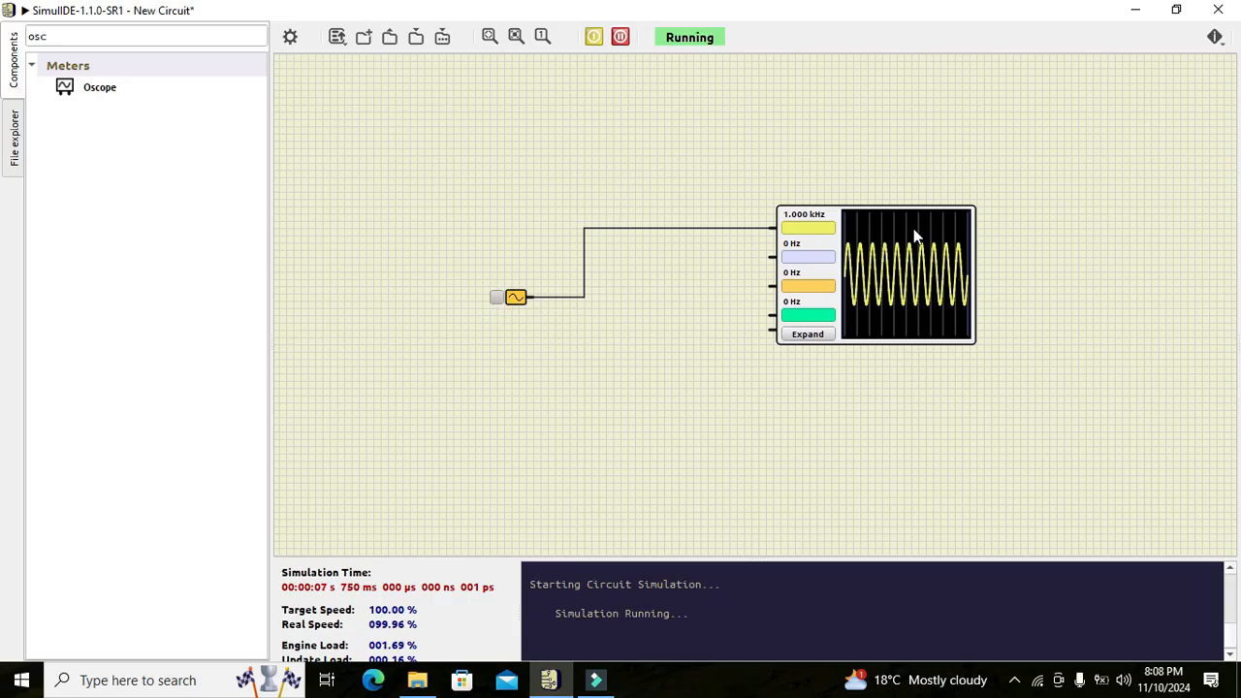
- In the wave generator's properties, try the Saw and Triangle wave types and finish with Random, keeping the oscilloscope visible
double_click(506, 301)
drag(598, 221, 360, 150)
click(269, 248)
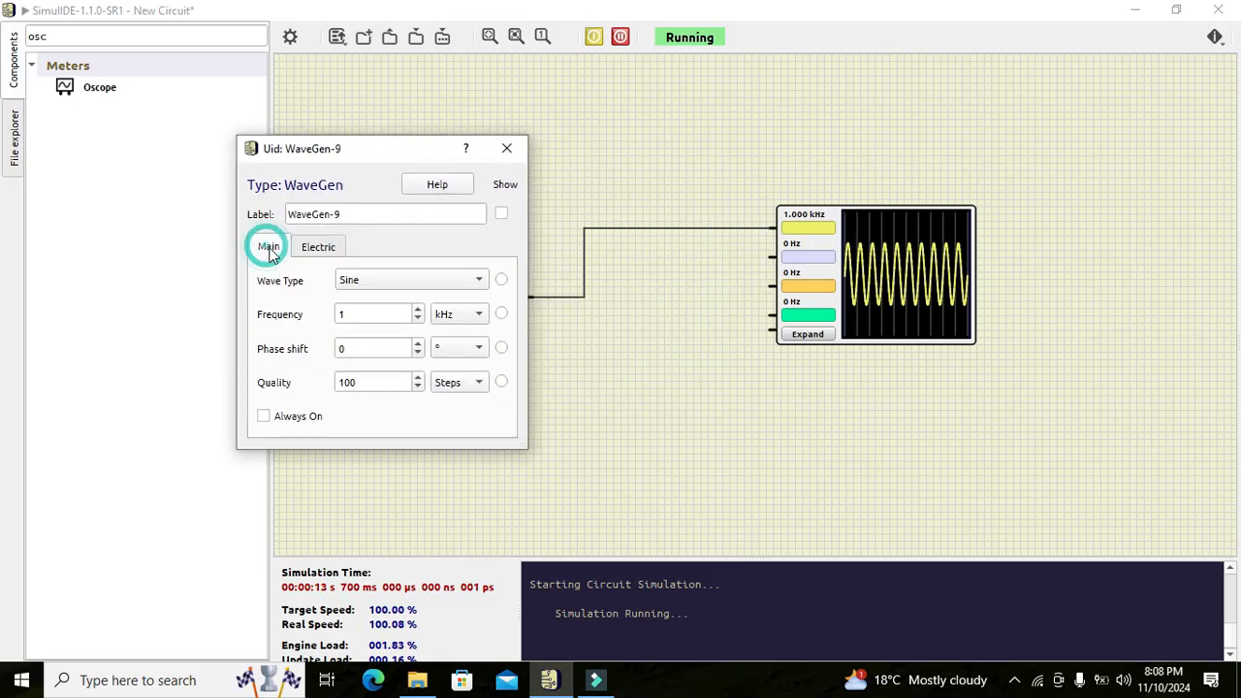
click(391, 279)
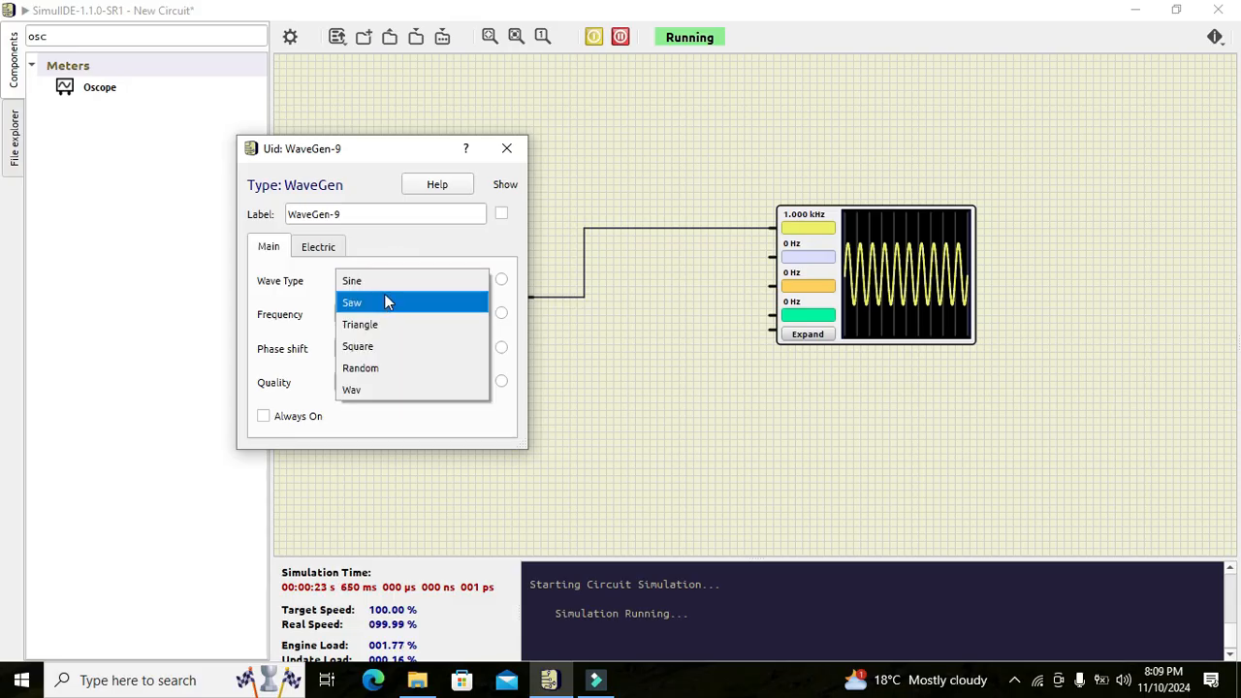
click(385, 297)
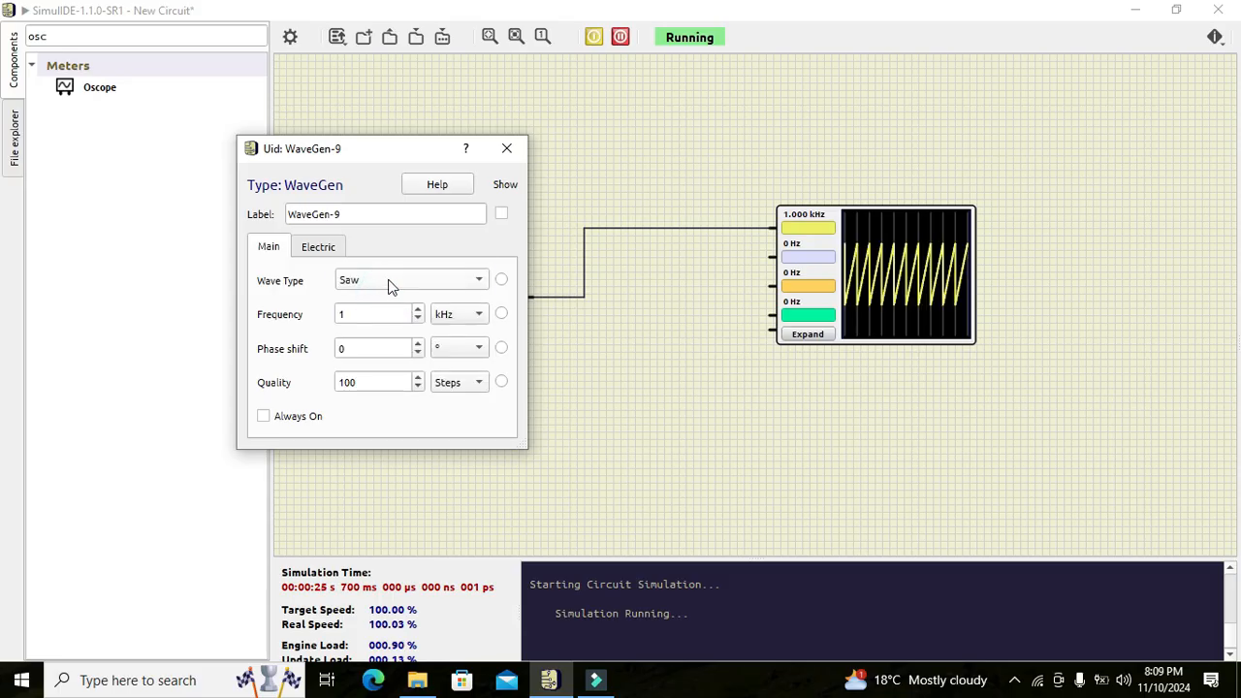
click(388, 287)
click(388, 304)
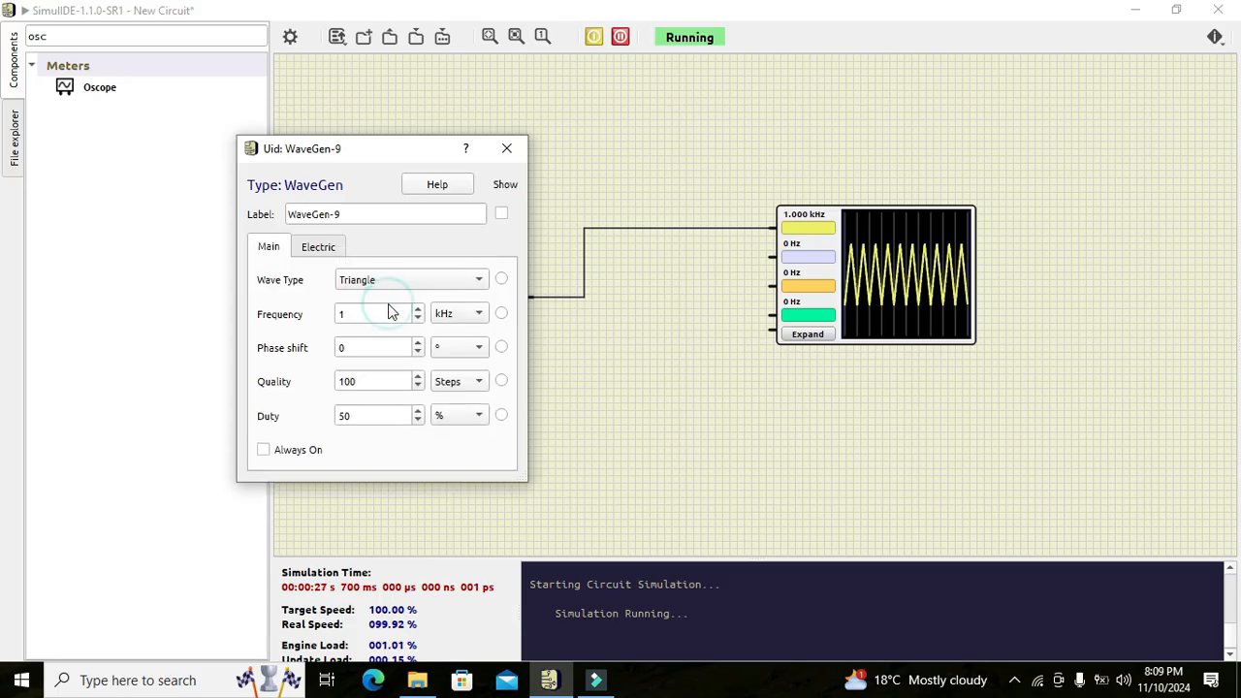
click(385, 291)
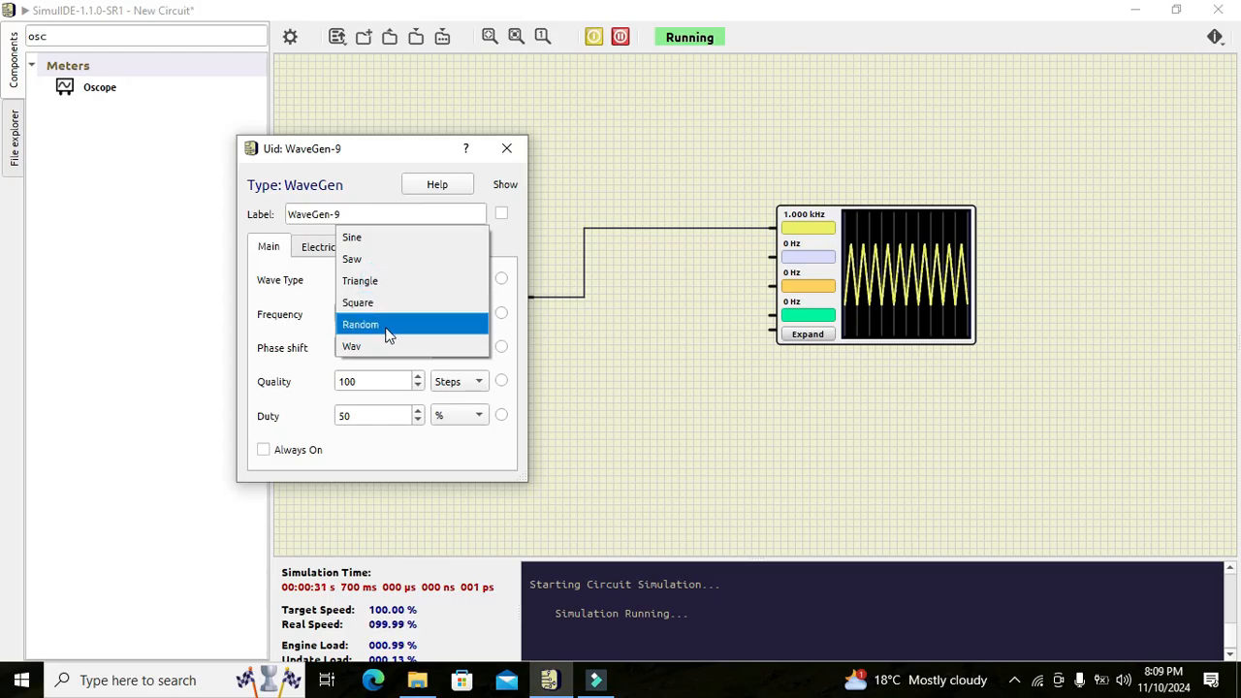
click(385, 326)
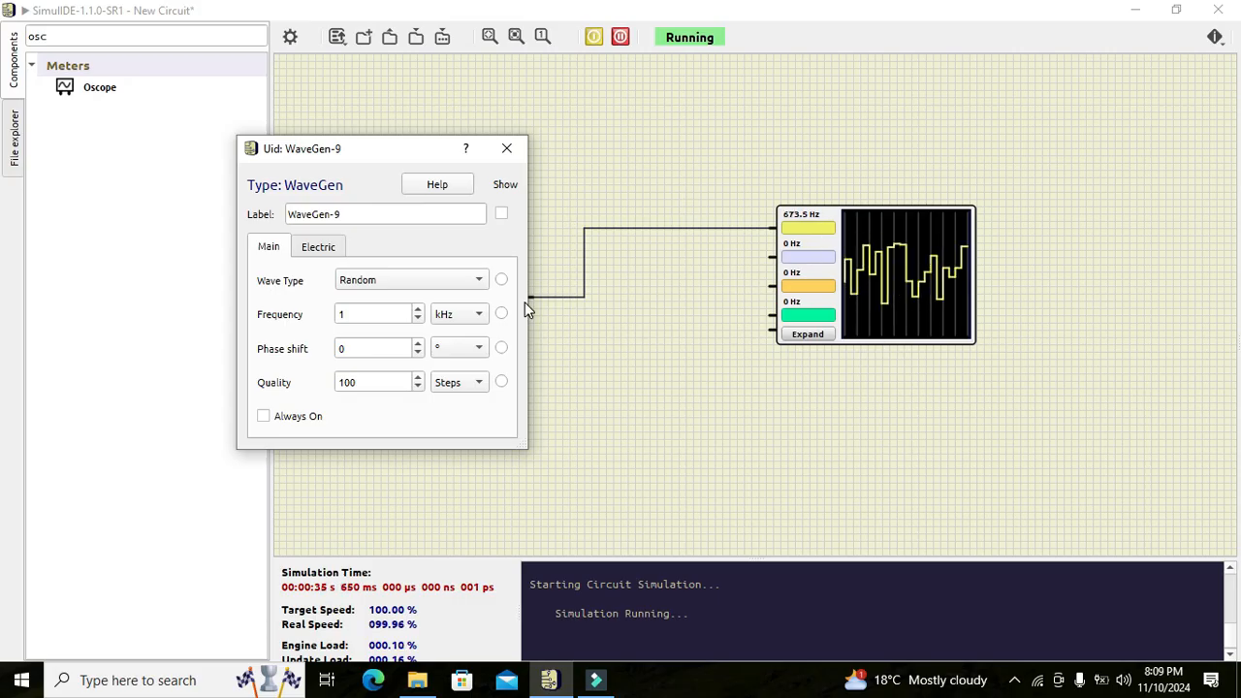
- Change the wave generator's frequency unit to Hz and raise the frequency to 28 Hz
double_click(478, 313)
click(478, 313)
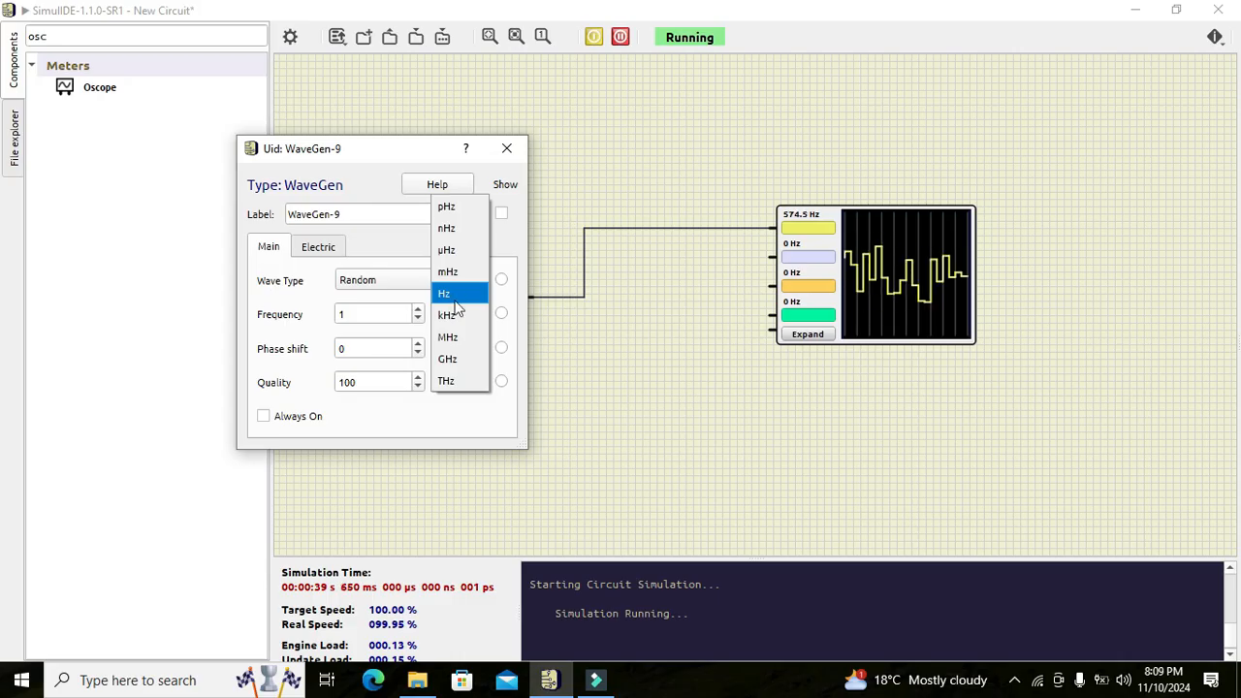
click(453, 296)
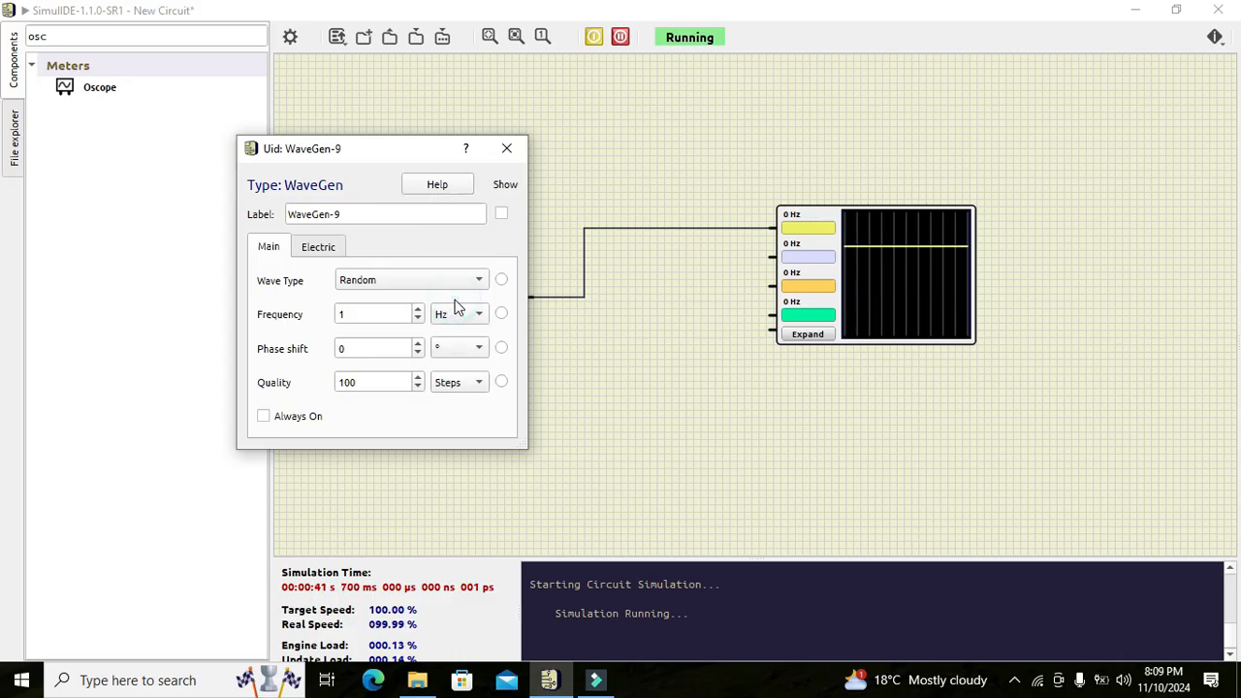
click(418, 309)
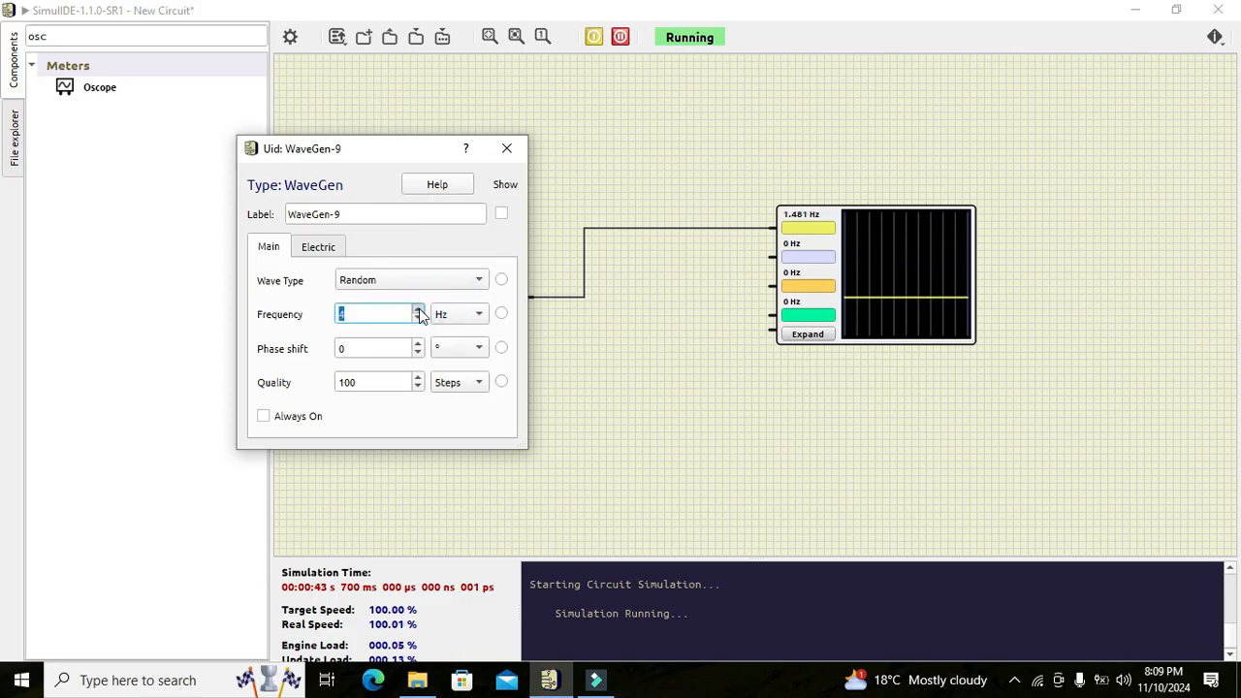
click(418, 309)
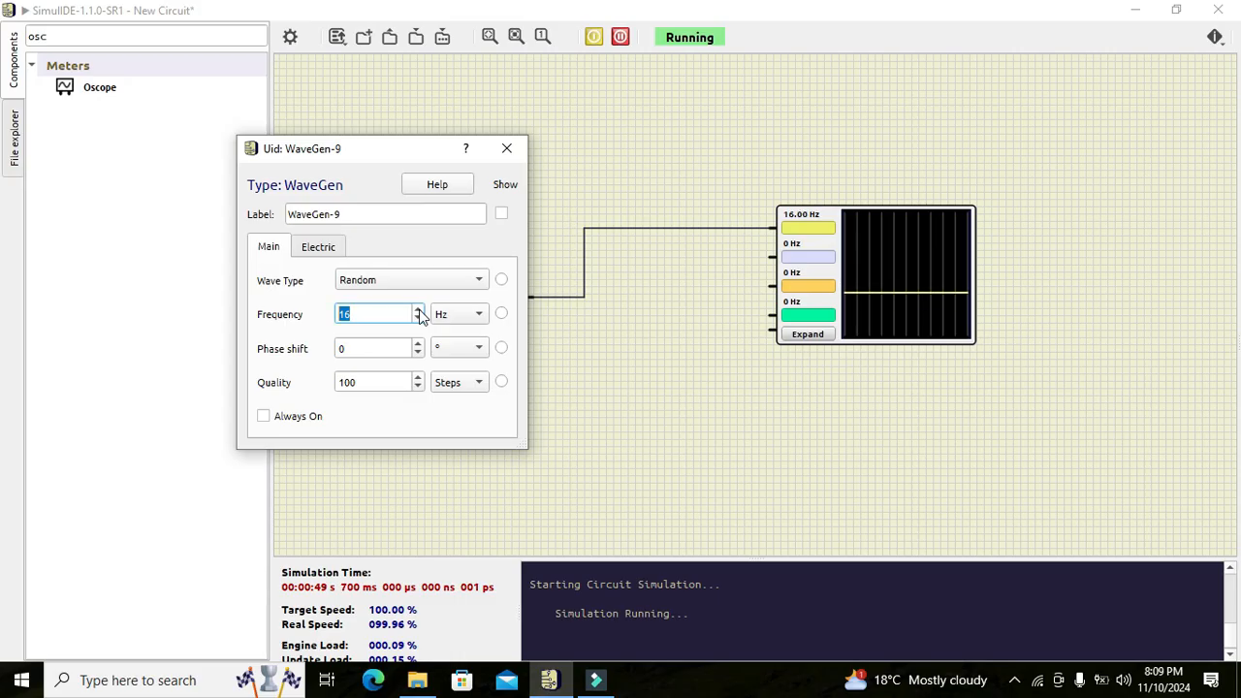
click(417, 309)
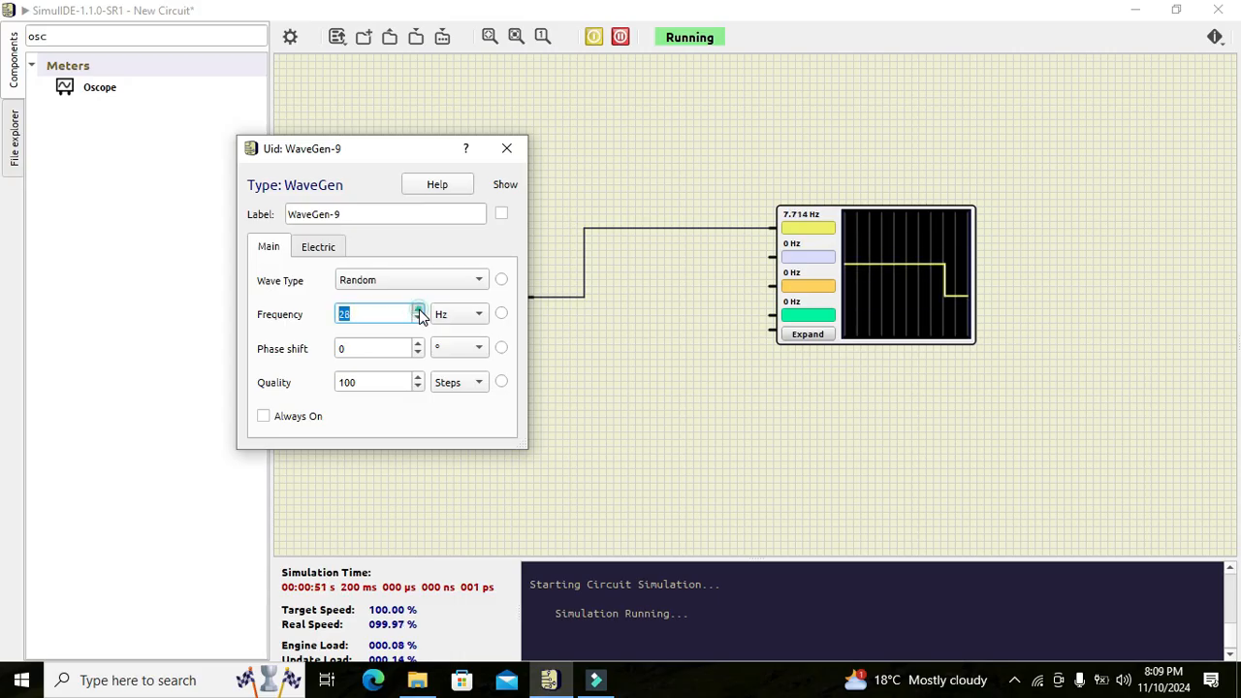
click(367, 315)
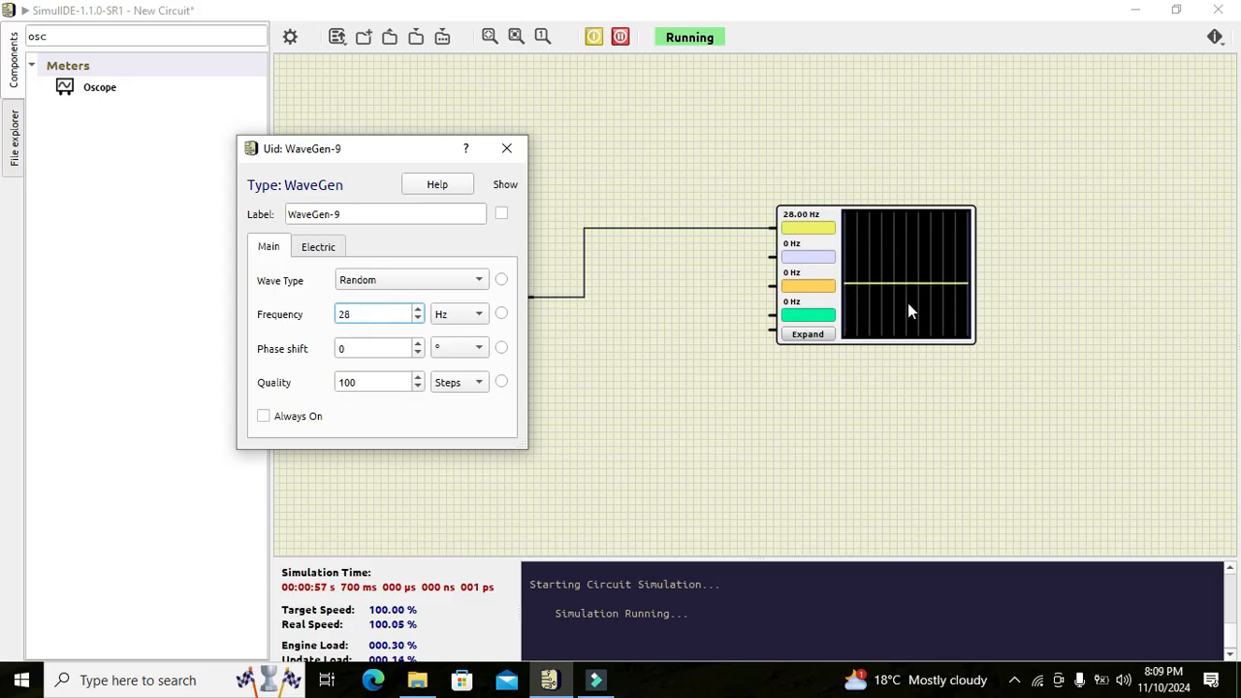
click(867, 288)
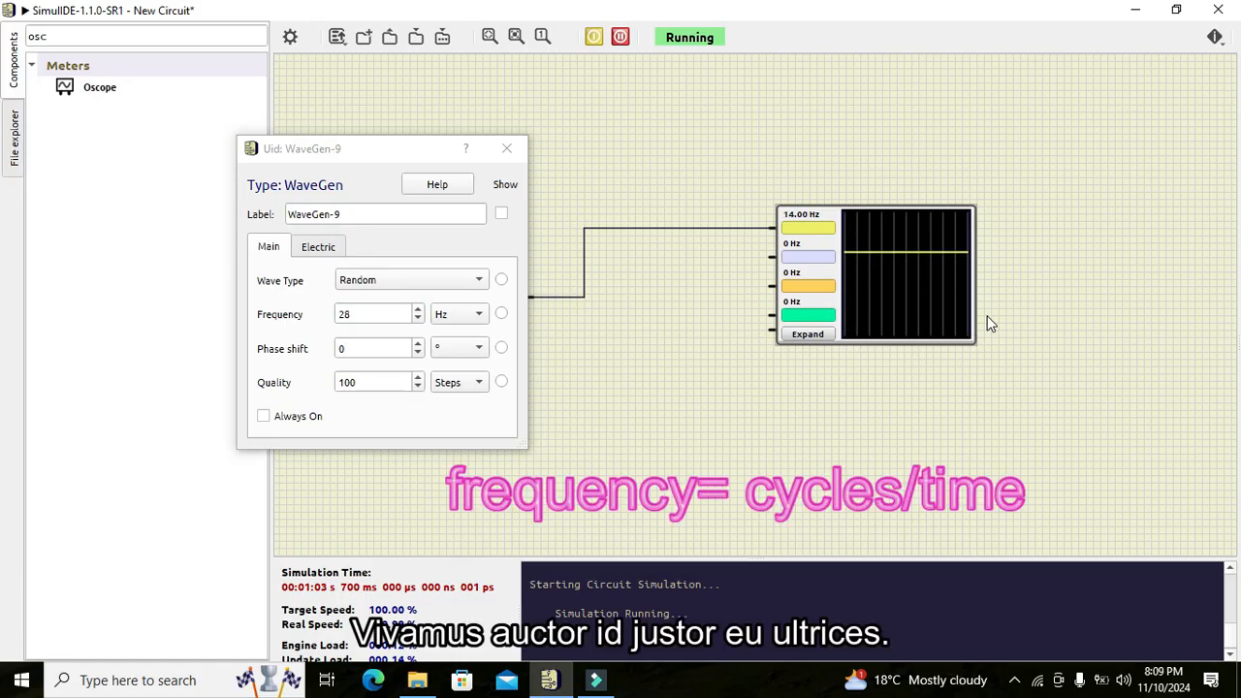
- Raise the wave generator's frequency gradually to 141 Hz while keeping the Random wave type
click(419, 309)
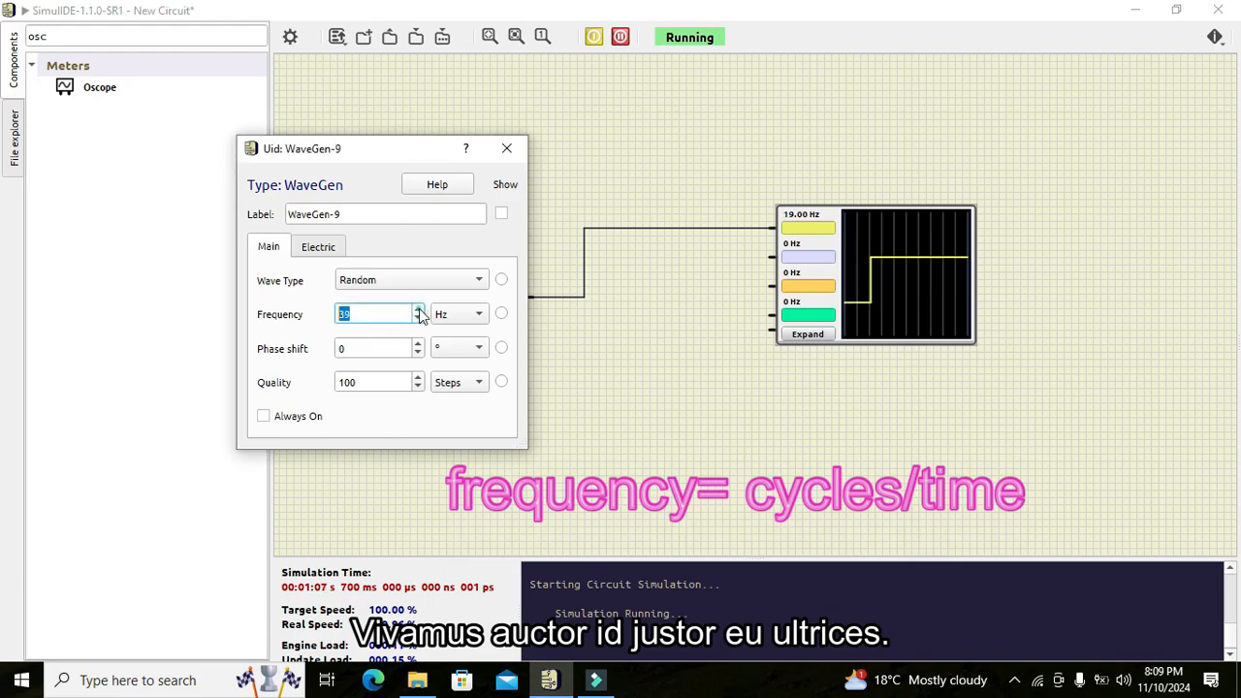
click(418, 309)
click(419, 309)
click(419, 309)
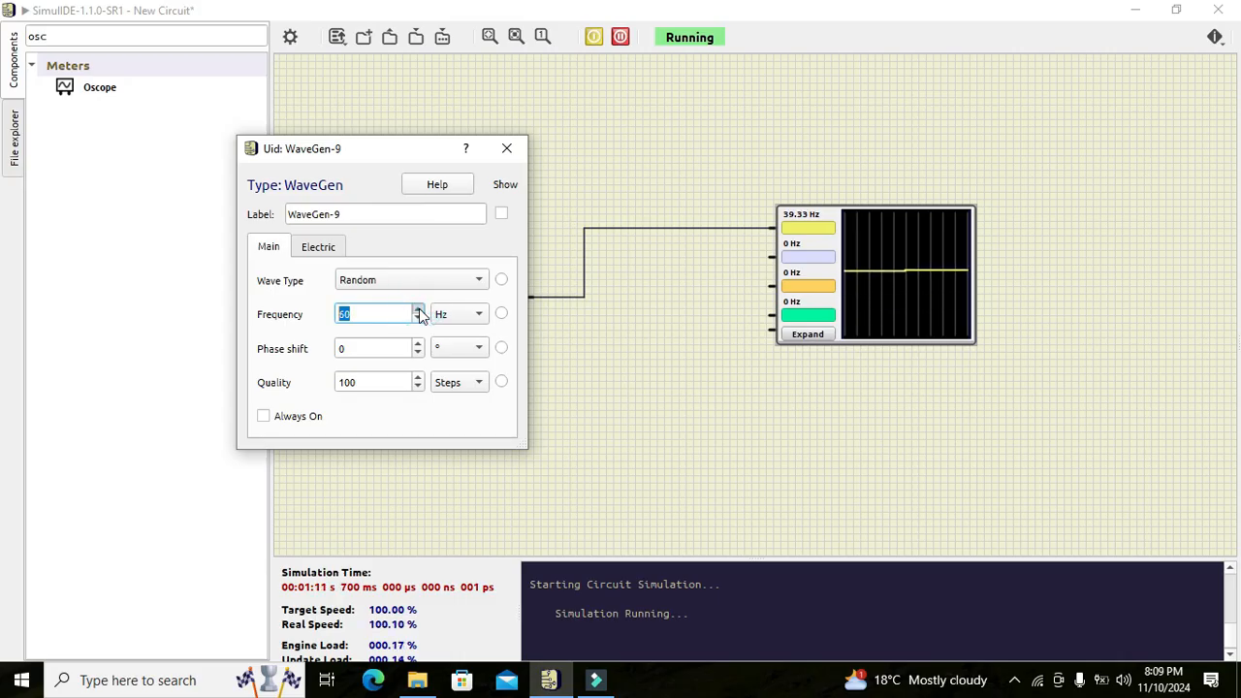
click(419, 309)
click(419, 309)
click(418, 309)
click(419, 309)
click(418, 309)
click(419, 309)
click(419, 310)
click(419, 309)
click(419, 309)
click(419, 309)
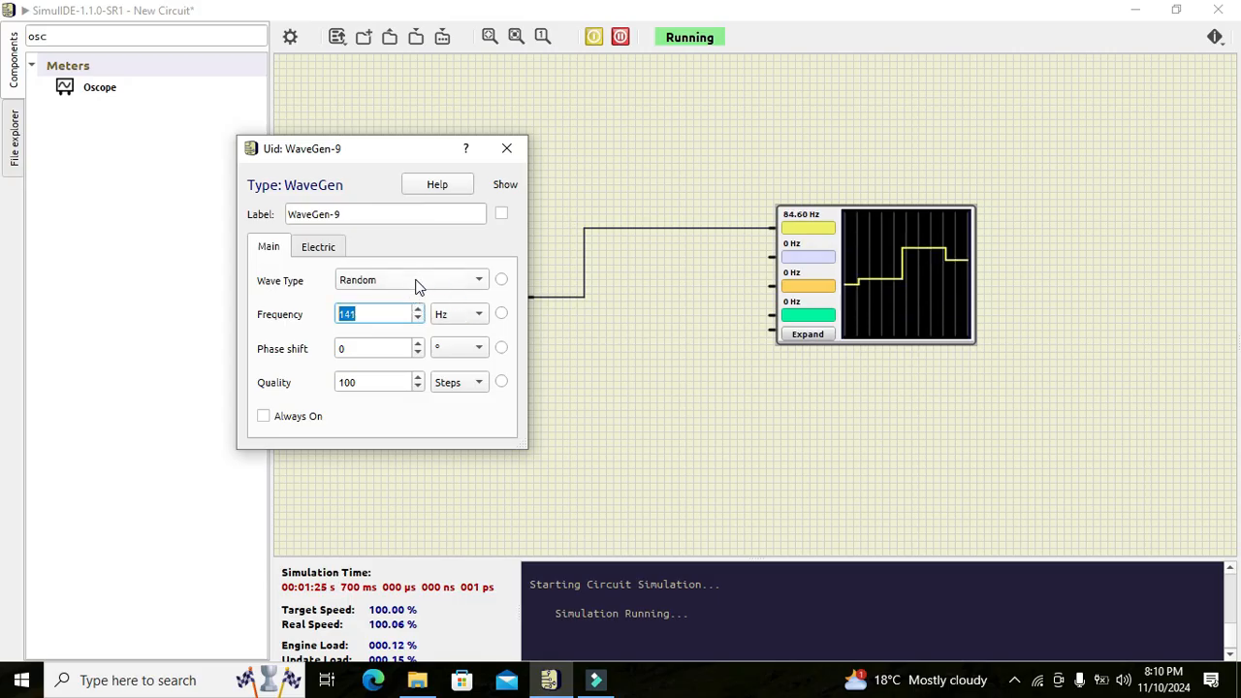
- Set the wave generator's wave type to Square, raise its frequency to 178 Hz and close its properties
click(416, 283)
click(414, 261)
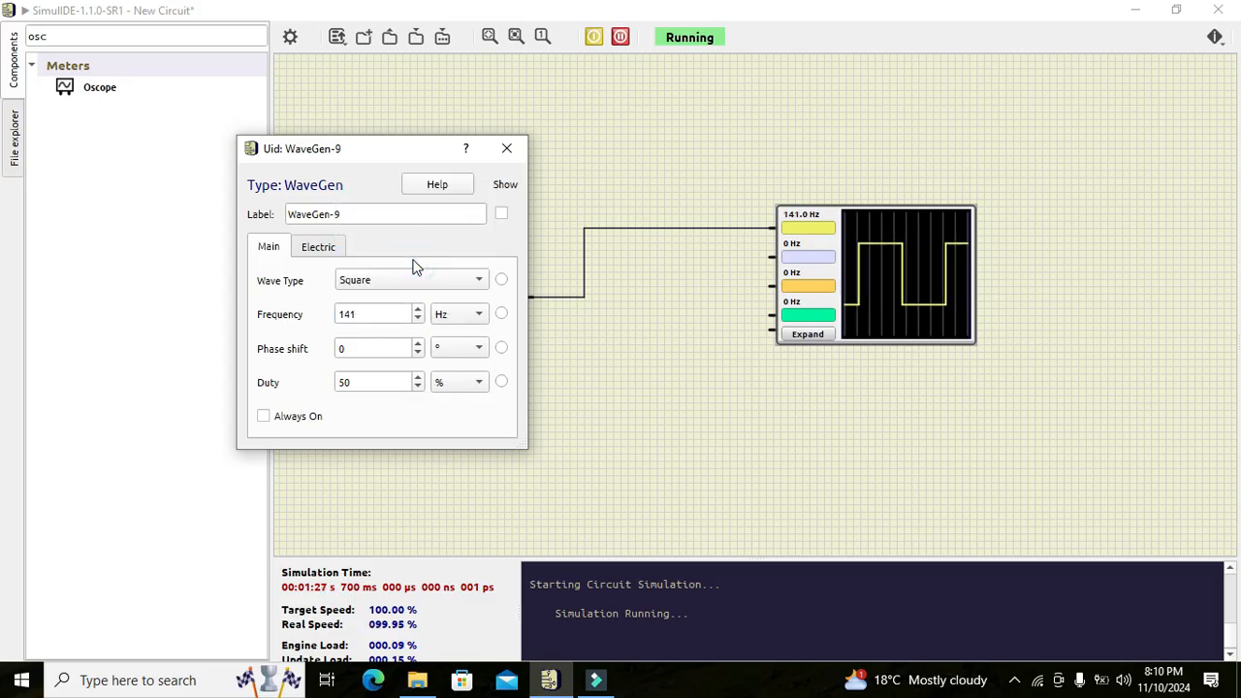
click(419, 309)
click(419, 310)
click(419, 309)
click(419, 310)
click(418, 309)
click(418, 309)
click(419, 309)
click(419, 310)
click(419, 309)
click(419, 309)
click(419, 309)
click(419, 309)
click(419, 309)
click(418, 310)
click(419, 309)
click(419, 309)
click(419, 309)
click(419, 309)
click(418, 309)
click(419, 309)
click(419, 309)
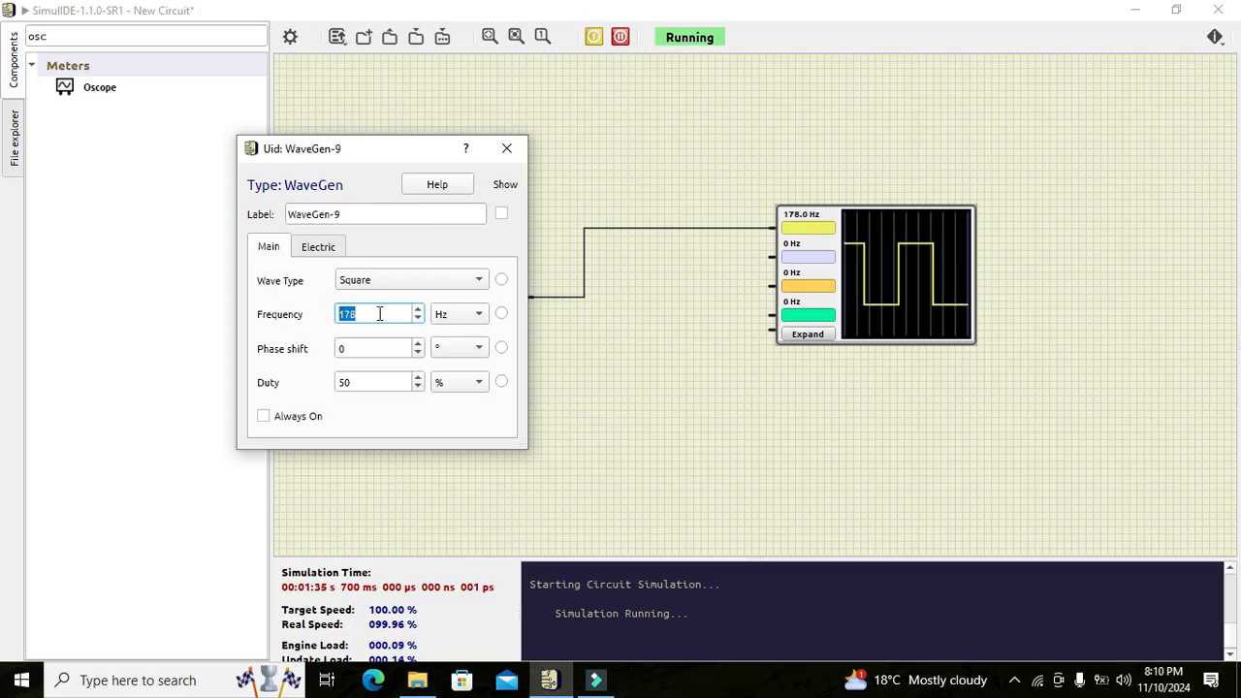
click(378, 316)
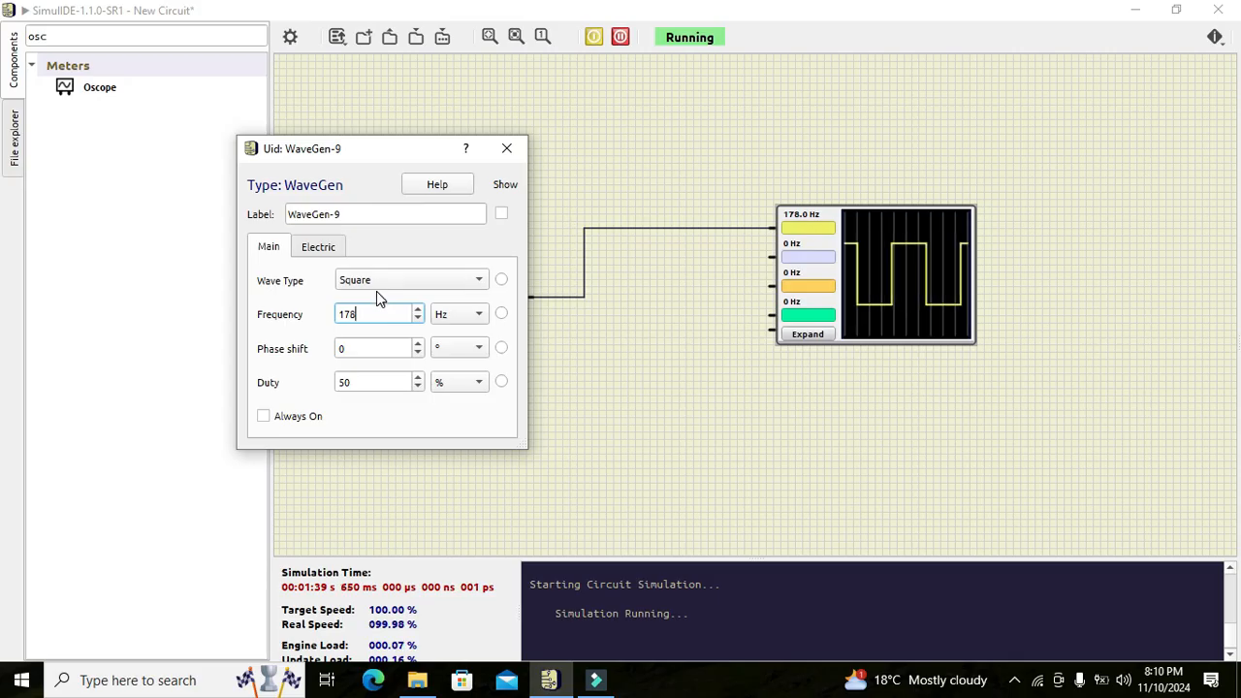
click(503, 148)
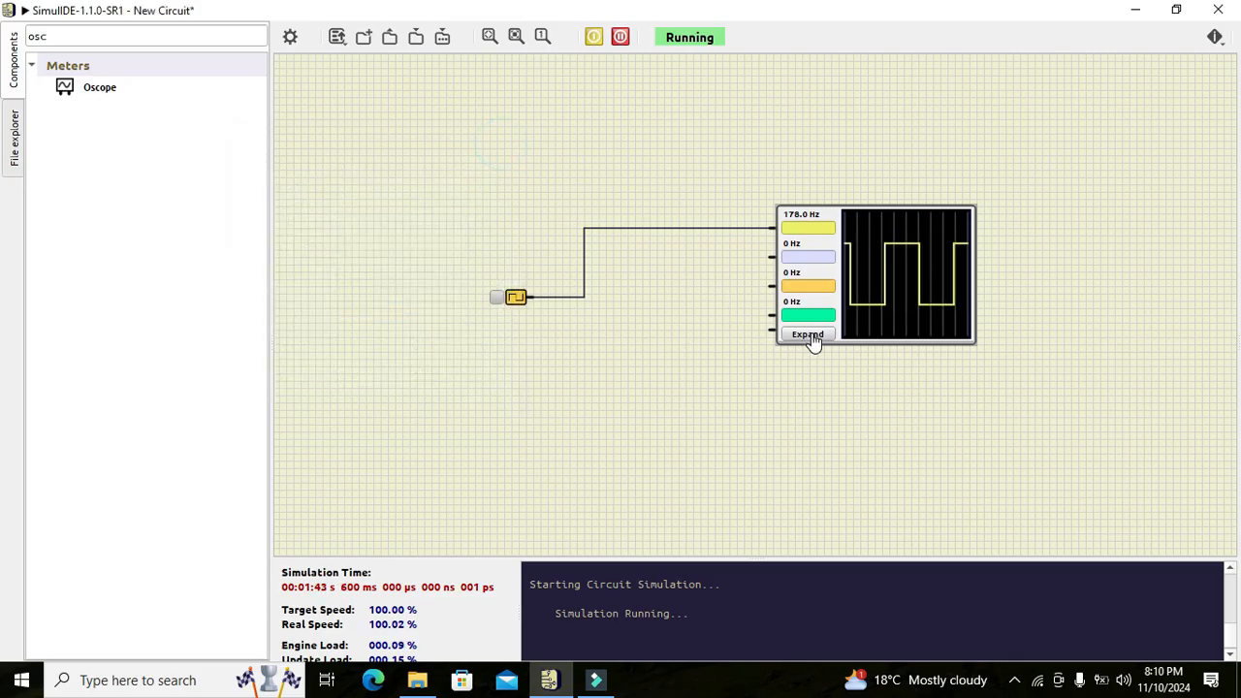
click(659, 259)
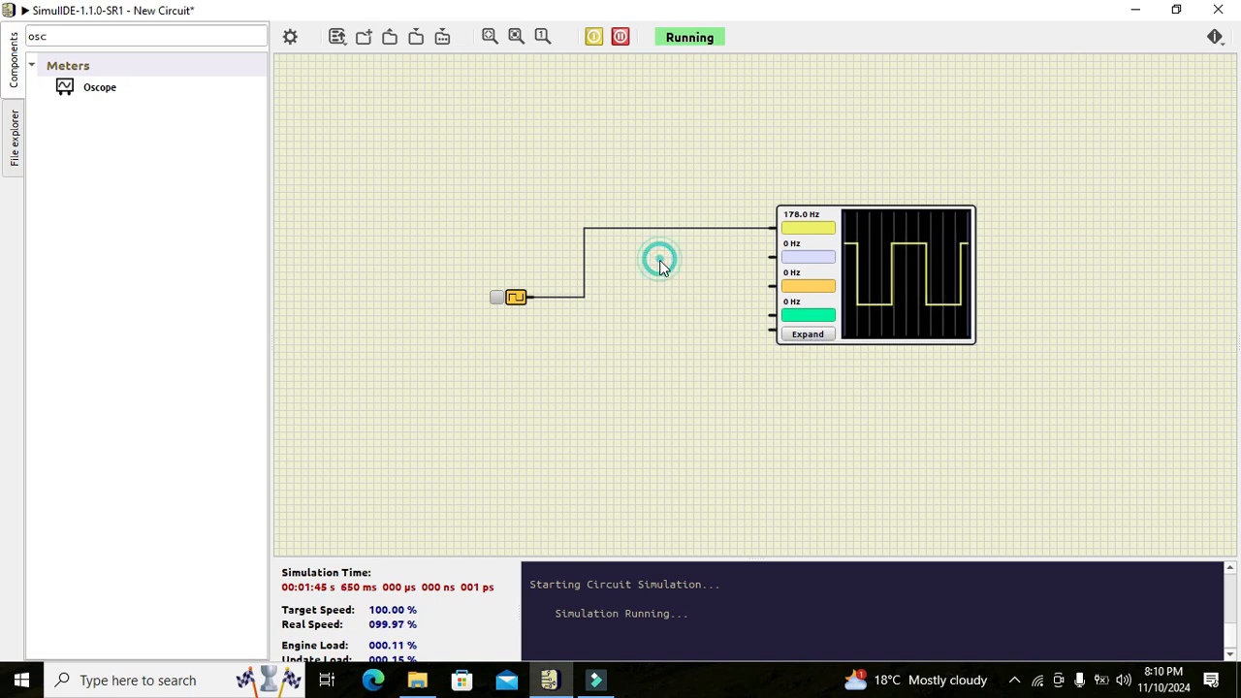
mouse_move(488, 258)
mouse_down()
mouse_move(552, 326)
mouse_move(554, 361)
mouse_up()
drag(481, 280, 568, 351)
click(590, 355)
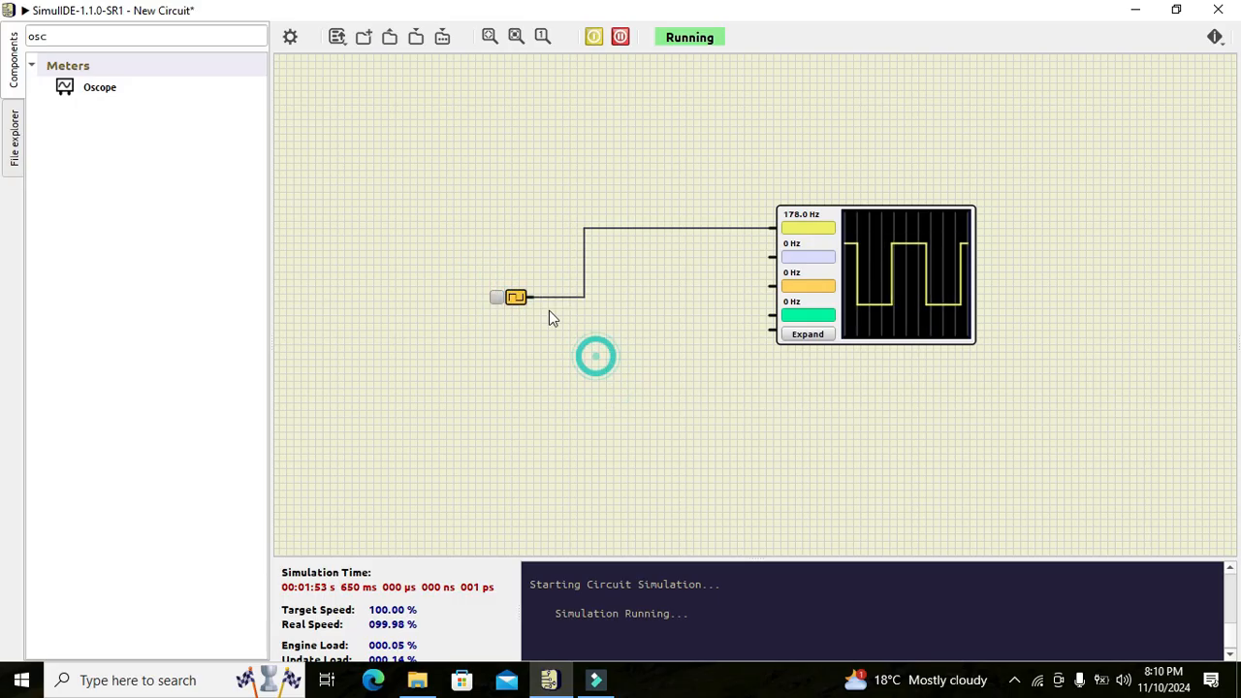
- Open the wave generator's electric properties and move the dialog so the oscilloscope stays fully visible
double_click(515, 295)
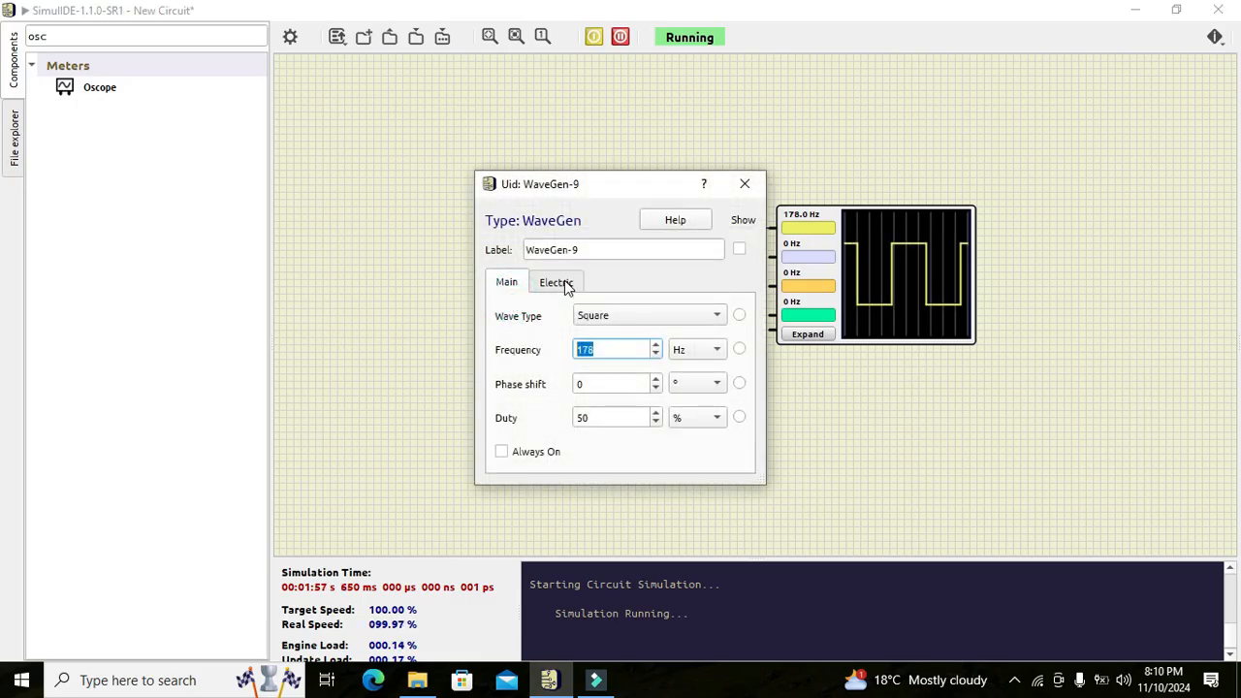
click(557, 285)
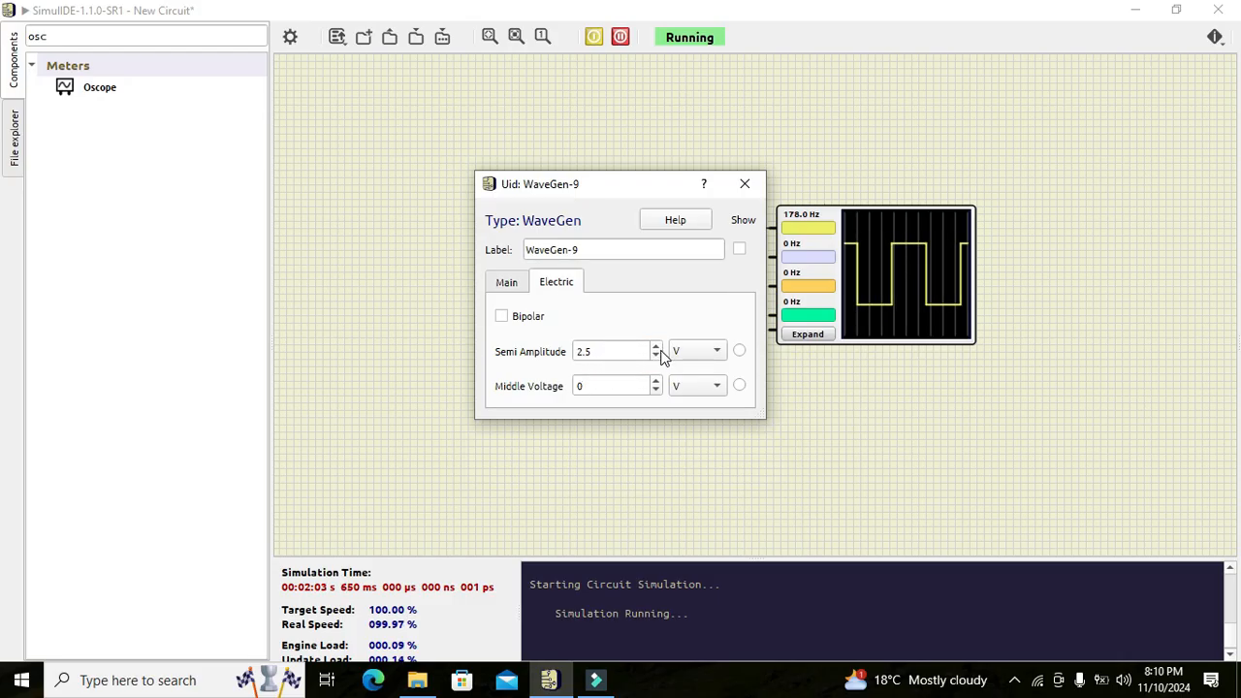
drag(612, 184, 472, 194)
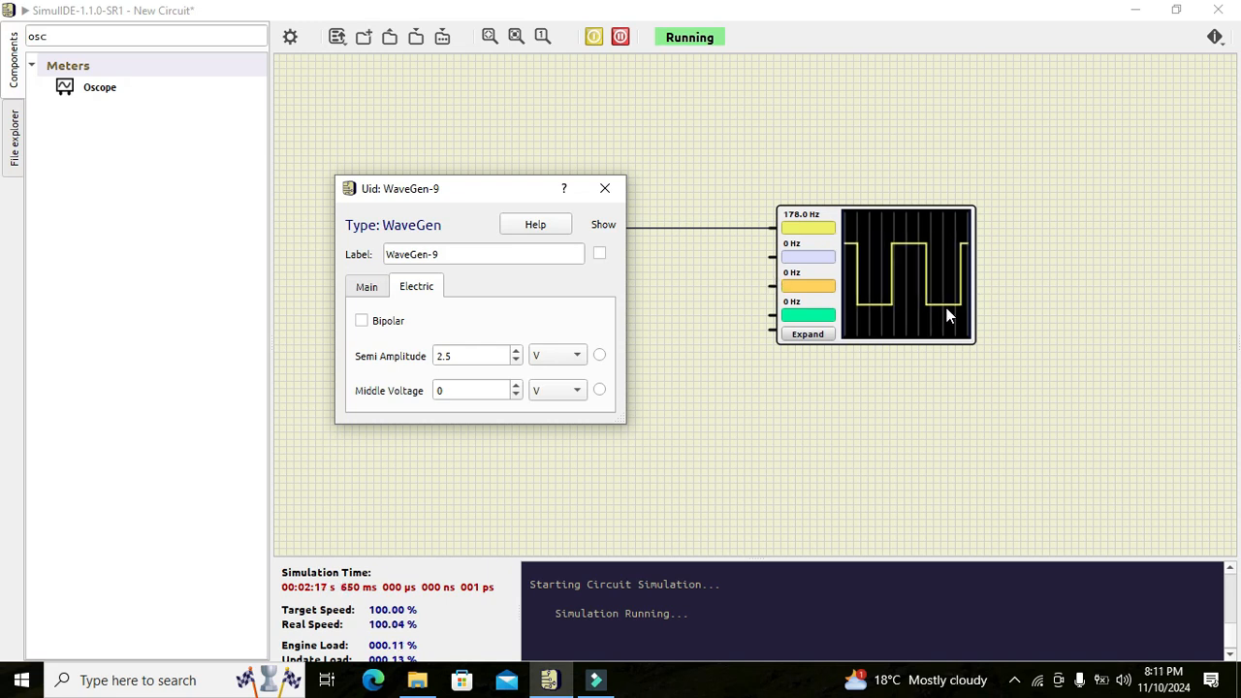
- Try different semi amplitudes for the wave generator and finish with 0.5 V
click(515, 350)
click(515, 352)
click(515, 360)
click(515, 359)
click(514, 359)
click(515, 360)
click(515, 360)
click(515, 360)
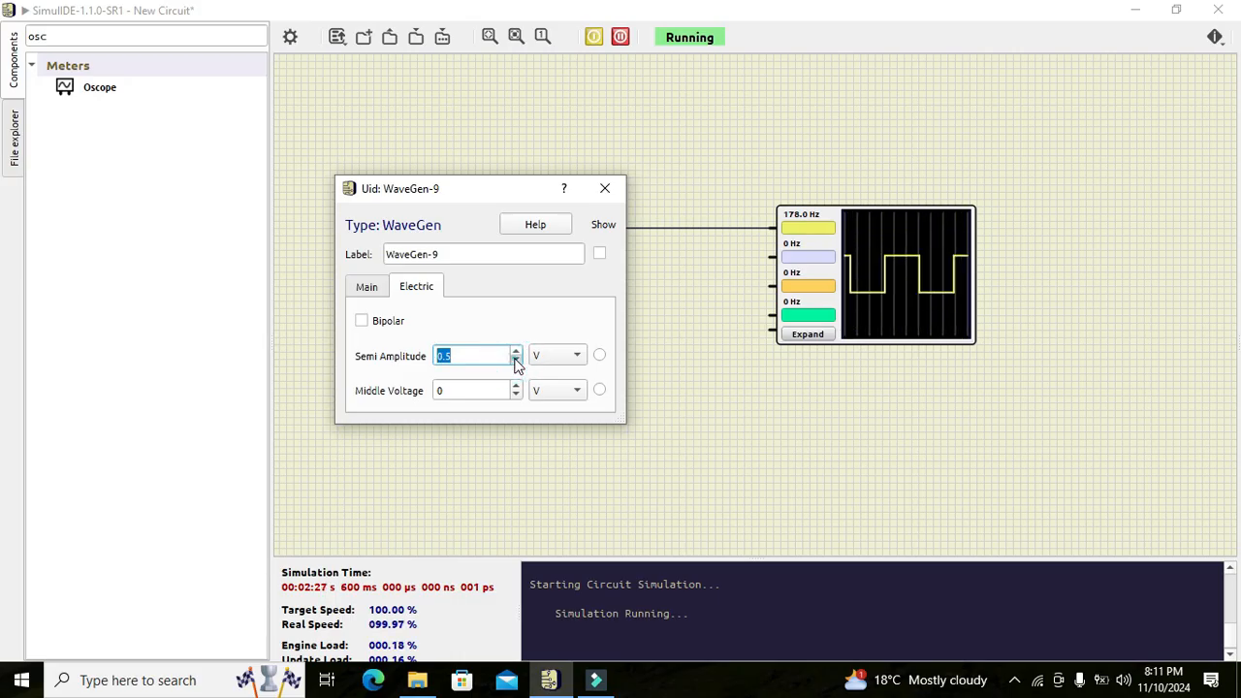
click(514, 360)
click(494, 354)
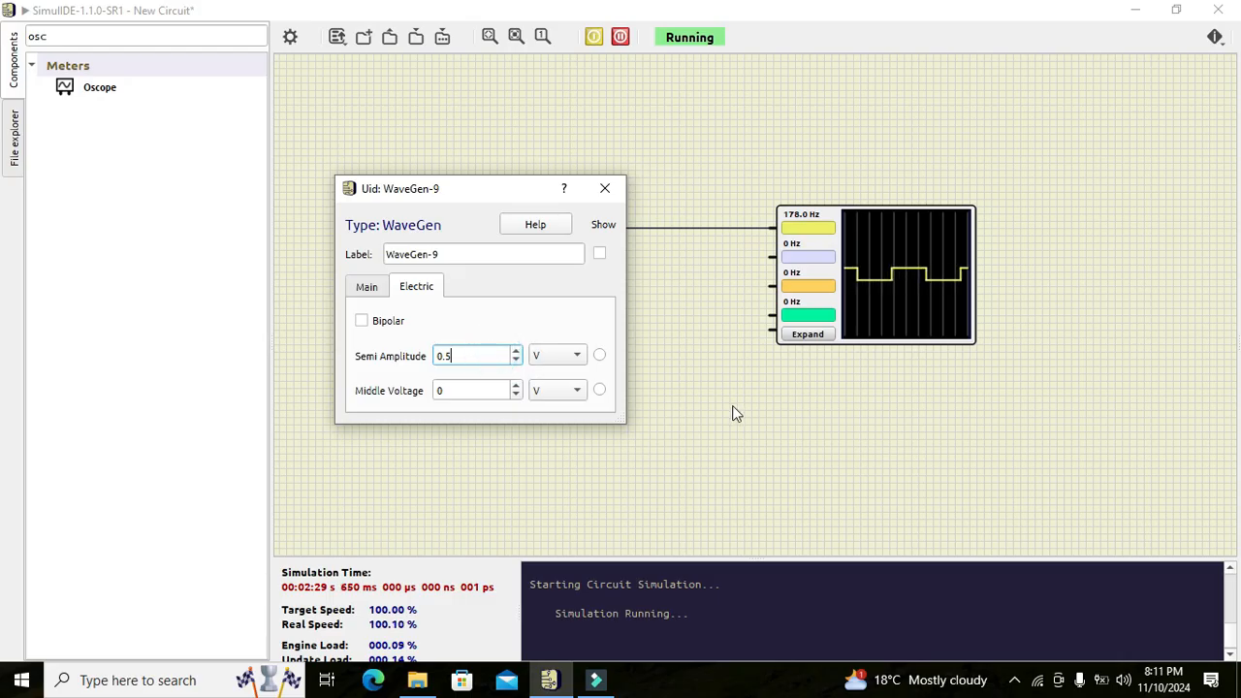
- Open the oscilloscope's expanded view and set the time position of all channels to 3 ps
click(806, 335)
drag(537, 111, 663, 53)
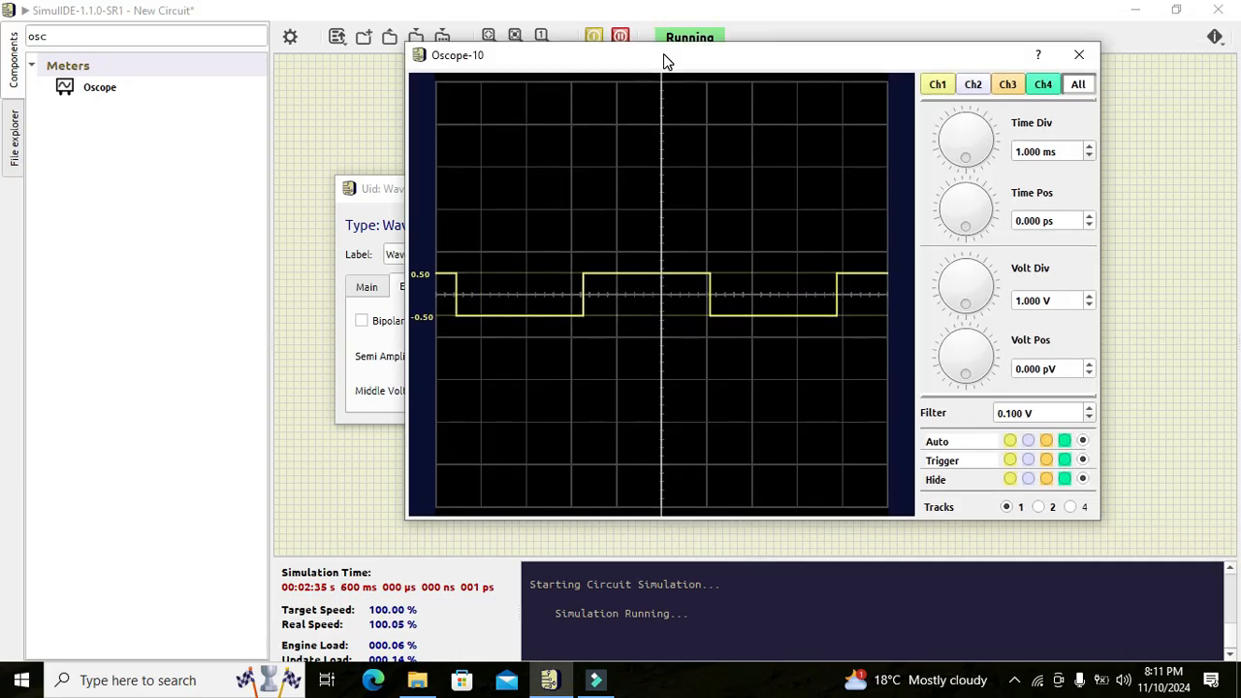
click(1063, 221)
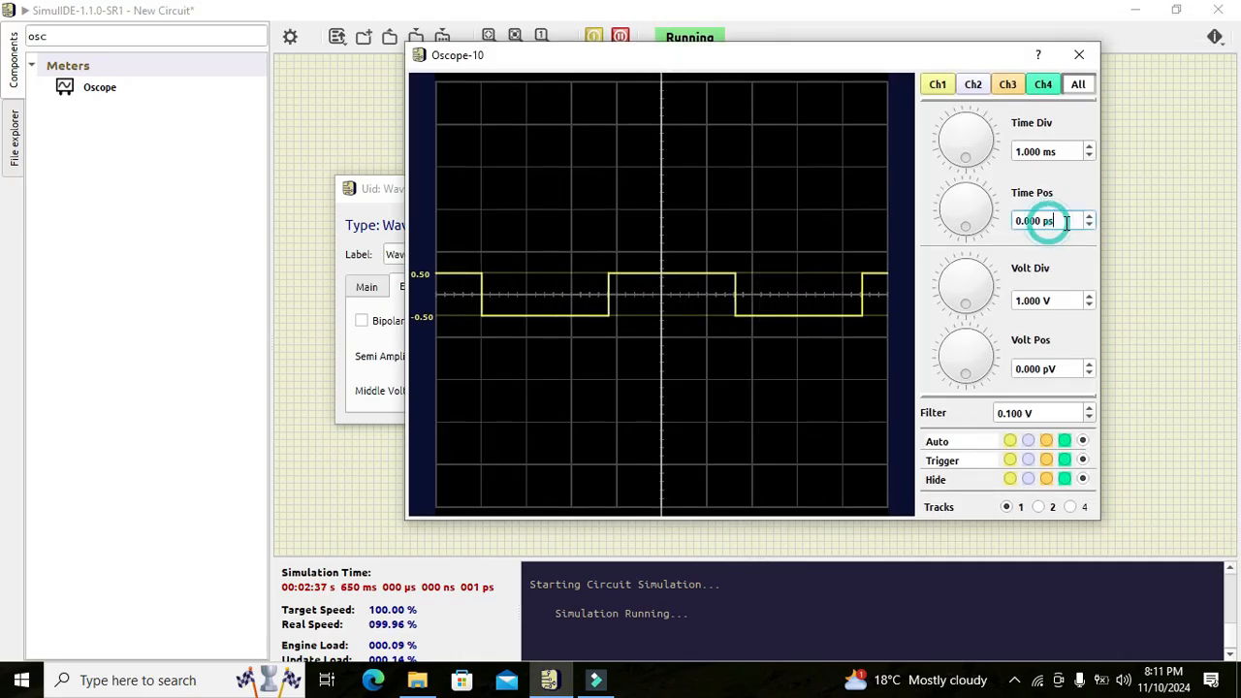
scroll(1064, 223, up, 7)
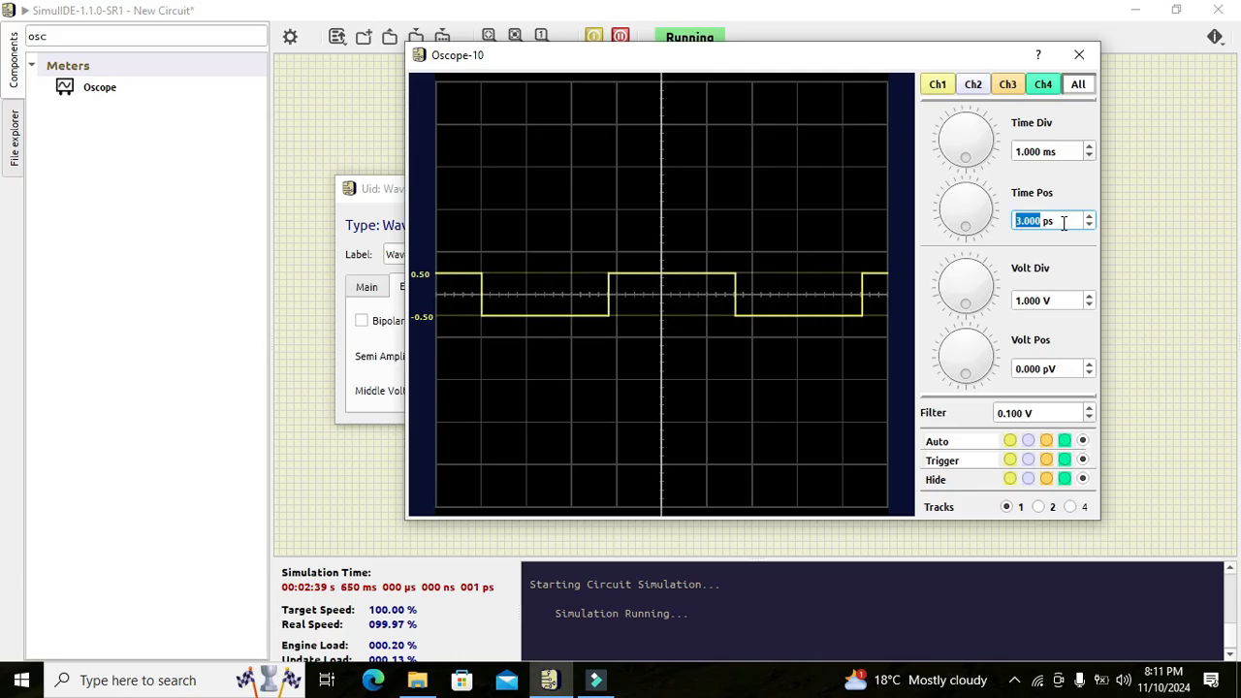
scroll(1064, 222, up, 10)
scroll(1064, 223, up, 10)
scroll(1063, 223, down, 5)
scroll(1063, 223, down, 17)
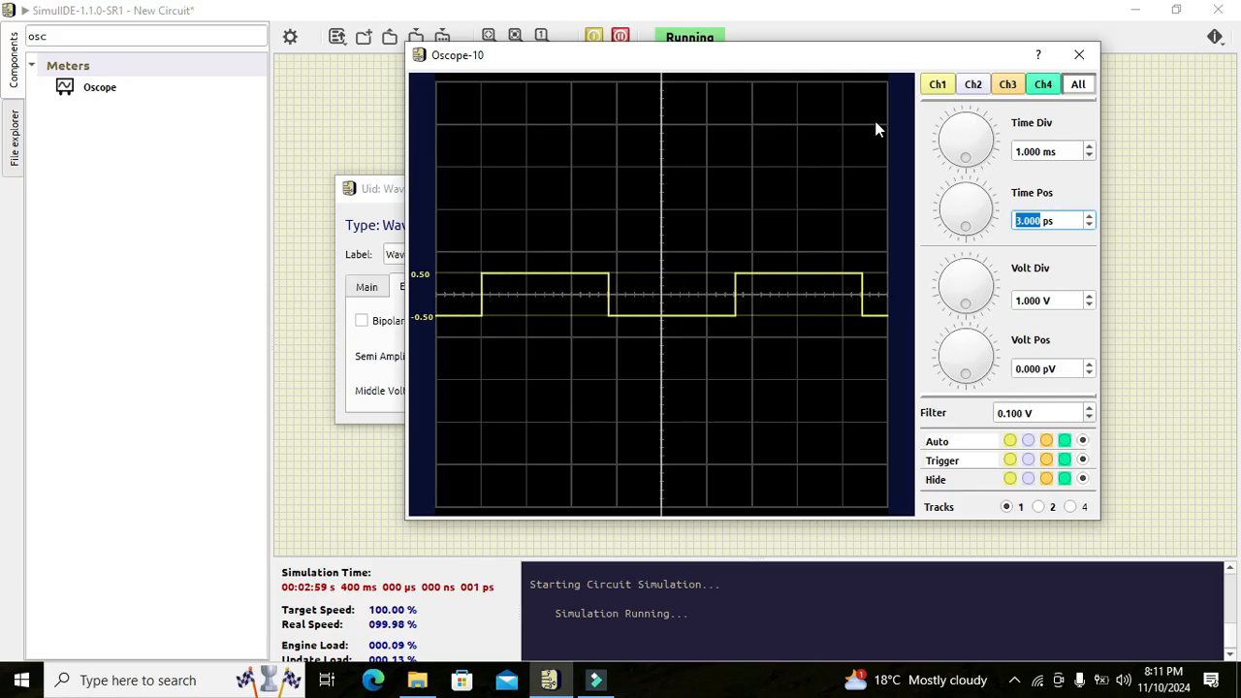
- Move the expanded oscilloscope window away from the wave generator's properties and select channel 1 for adjustment
drag(712, 60, 804, 62)
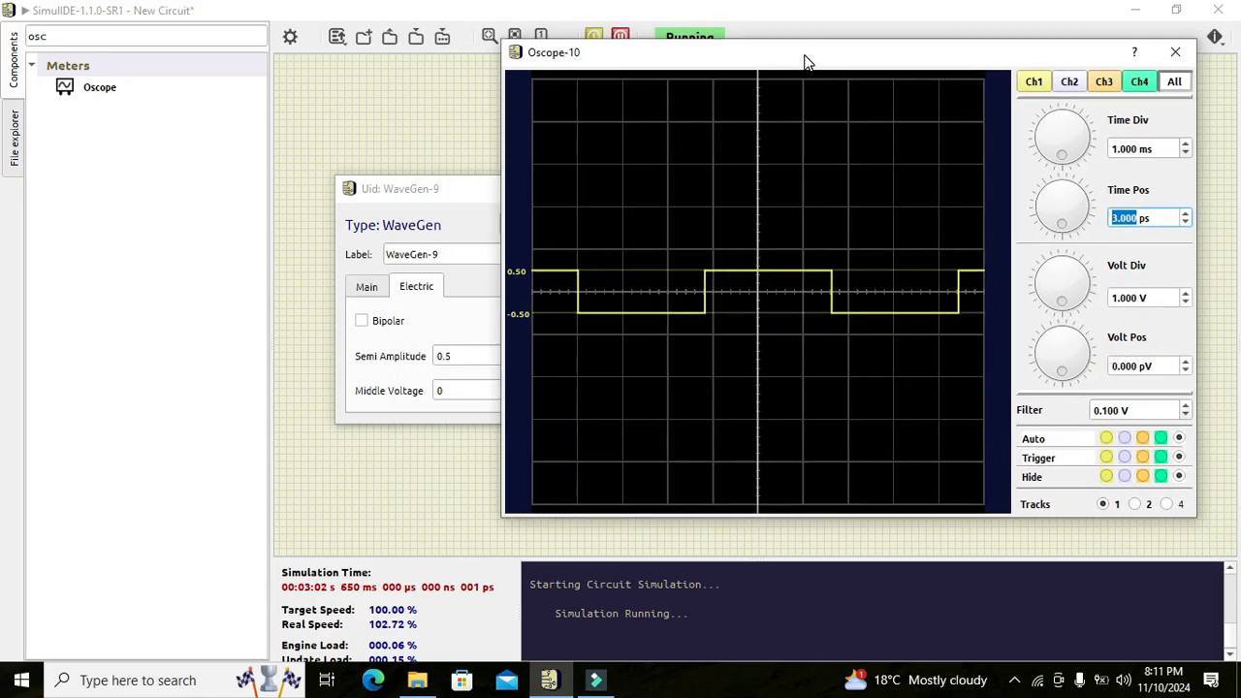
click(1156, 216)
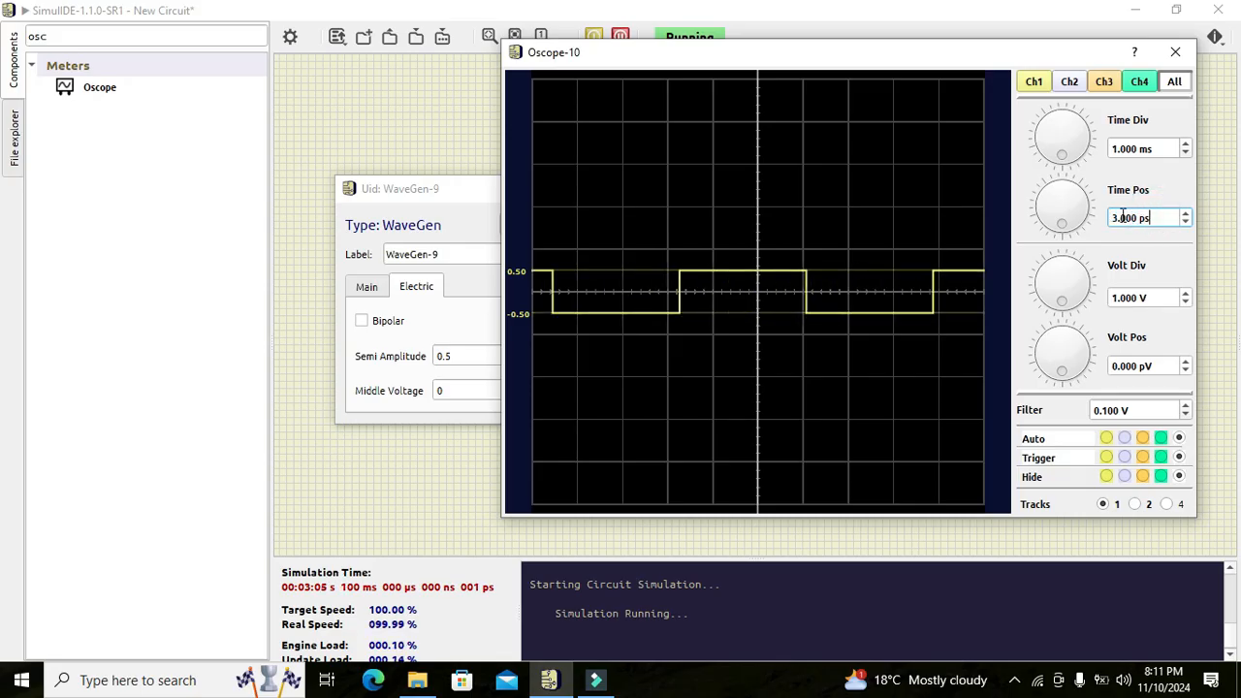
click(1164, 147)
click(1134, 150)
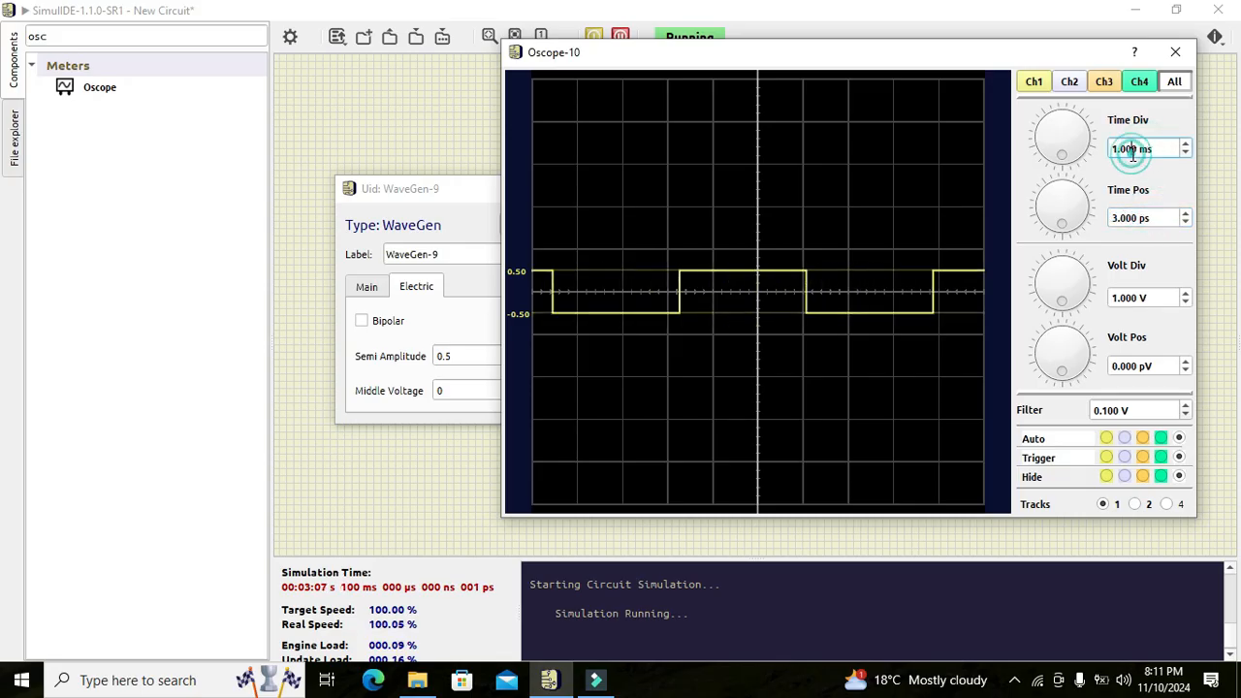
click(1038, 83)
- Raise the oscilloscope's time division to 52 ms and reduce it through 16 ms and 5 ms to 4 ms
scroll(1132, 149, up, 3)
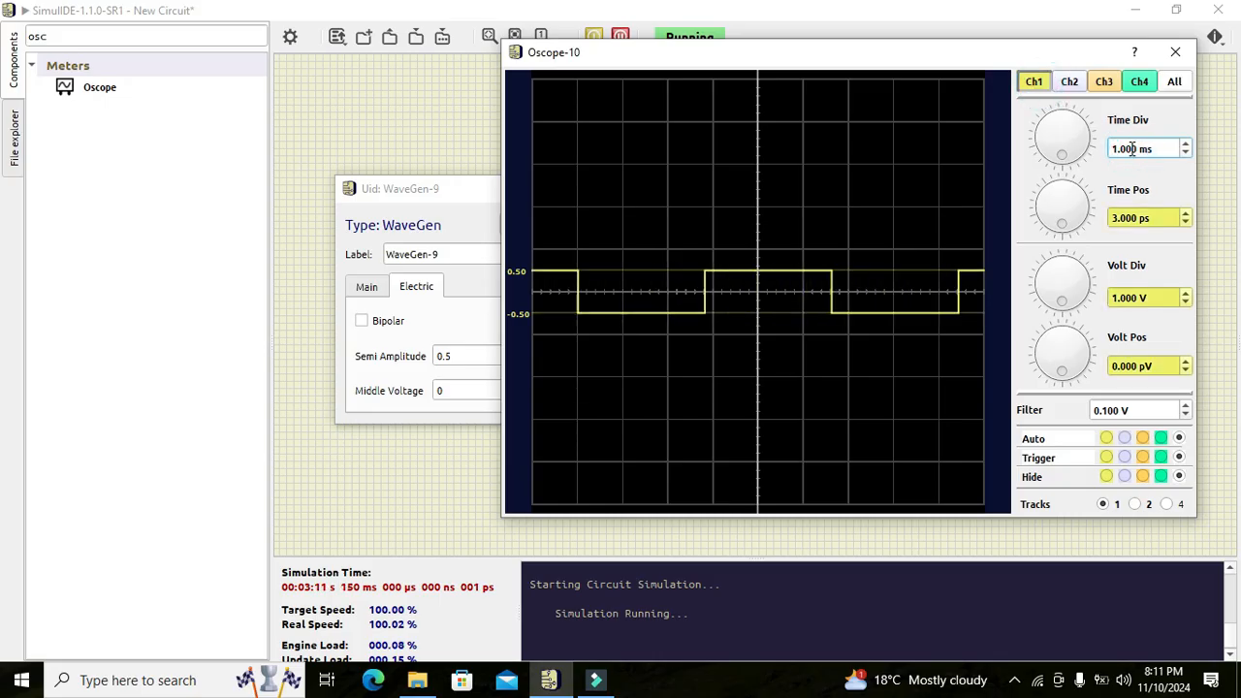
scroll(1132, 150, up, 10)
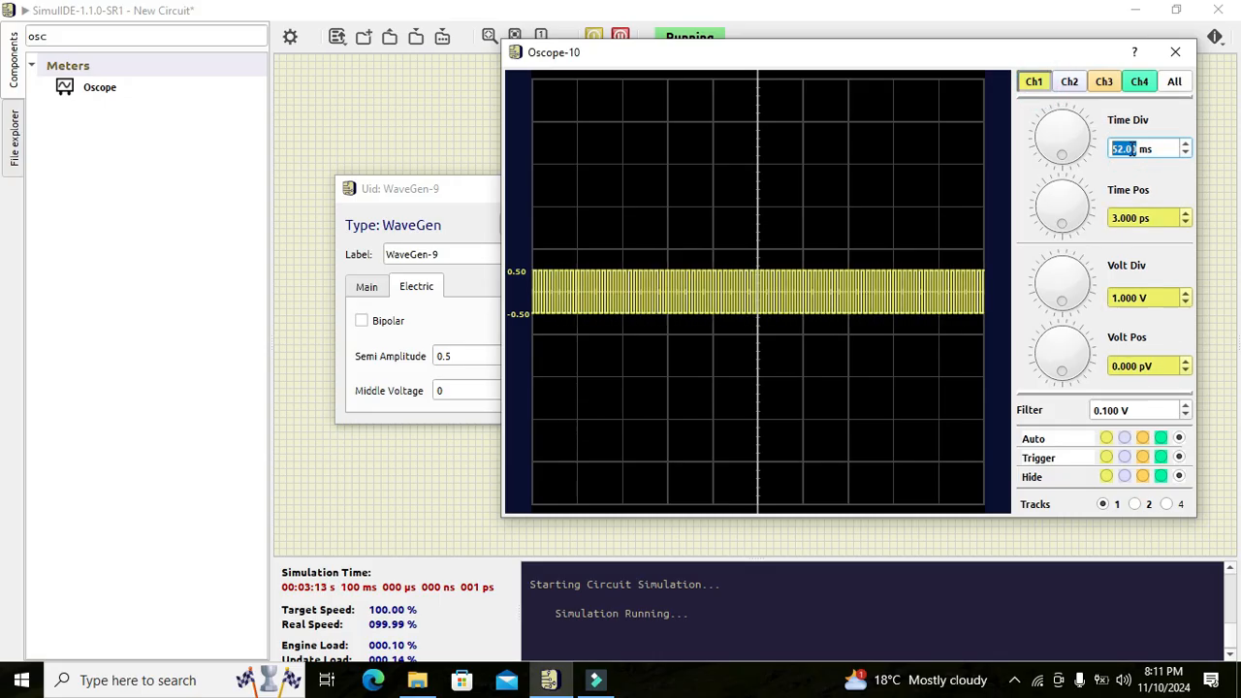
scroll(1132, 149, down, 5)
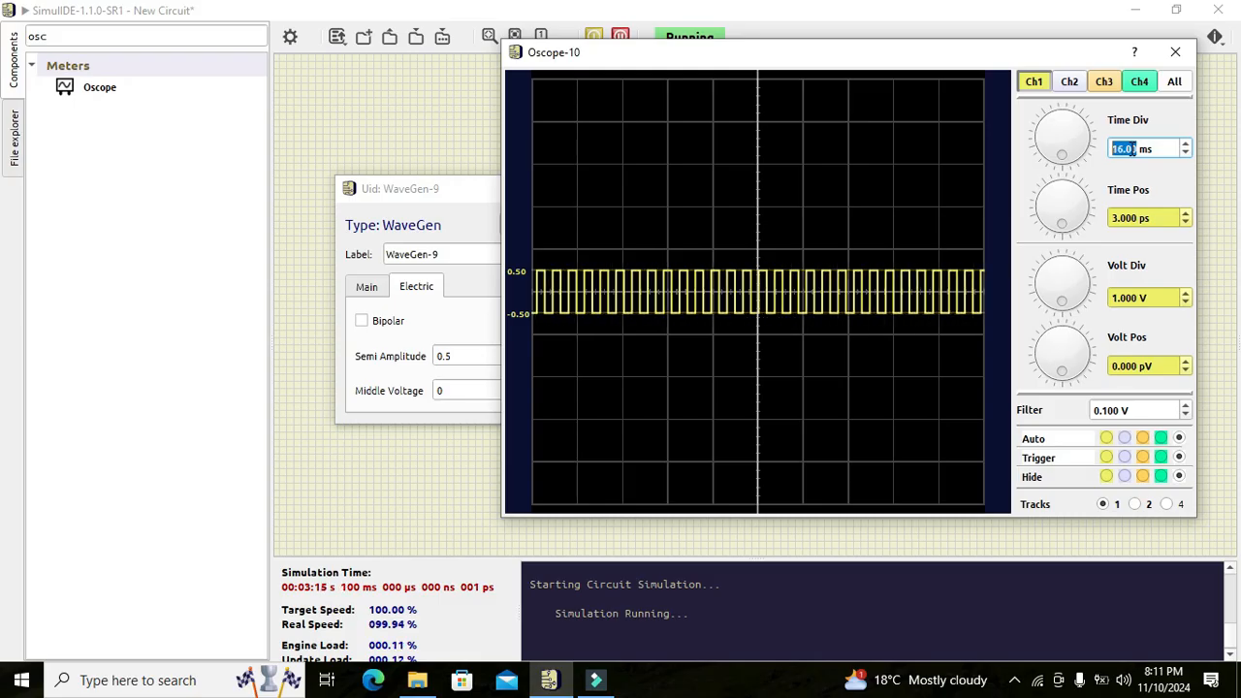
scroll(1132, 149, down, 8)
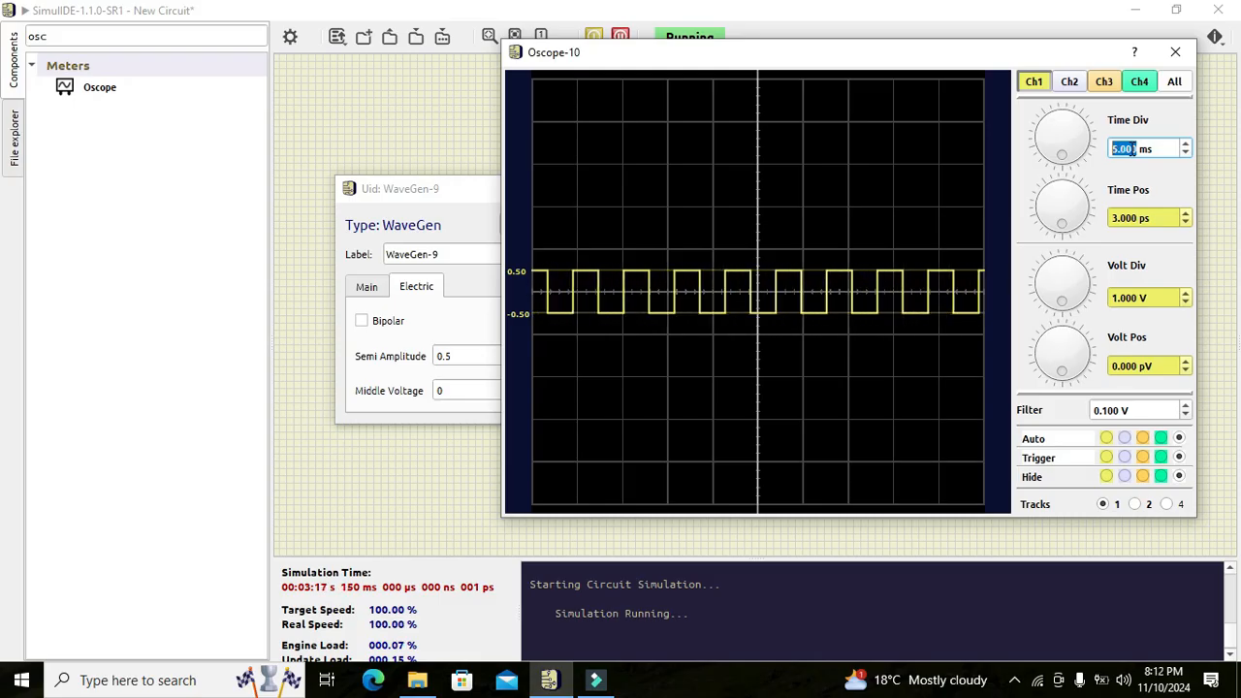
scroll(1133, 149, up, 2)
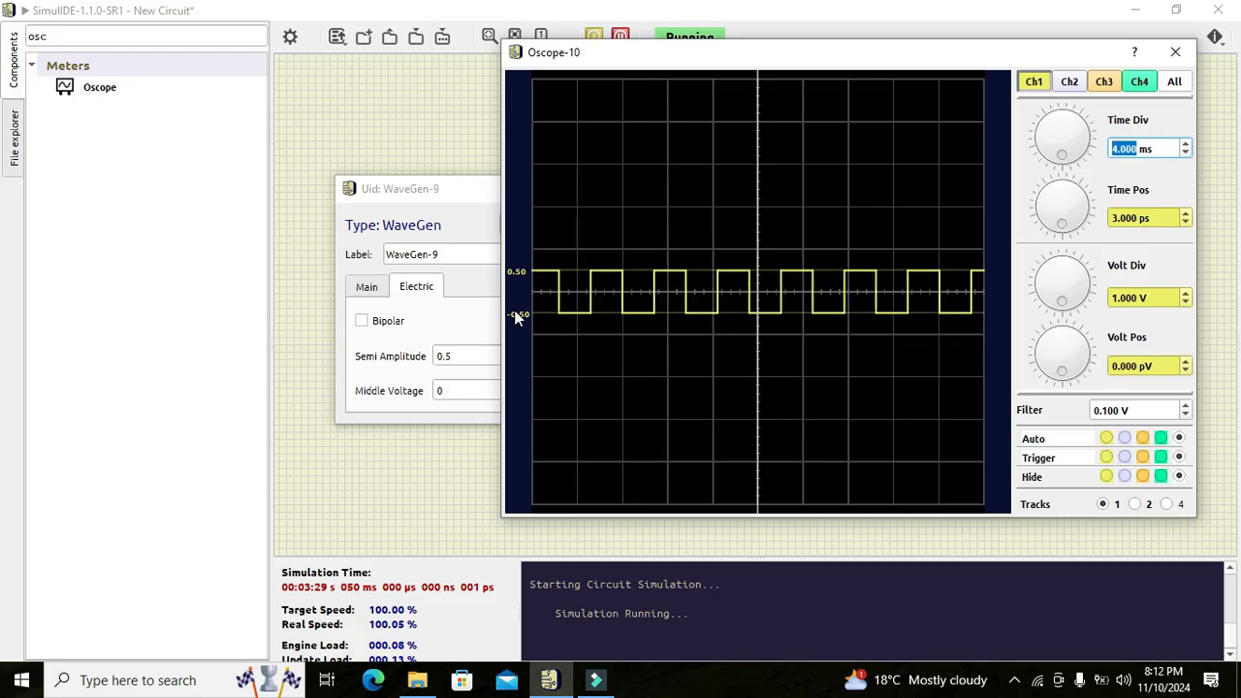
- Set channel 1's time position to 1.440 ms, and try time divisions from 37 ms down to 22 ps
mouse_move(1054, 237)
mouse_down()
mouse_move(1066, 204)
mouse_move(1047, 205)
mouse_move(1059, 204)
mouse_up()
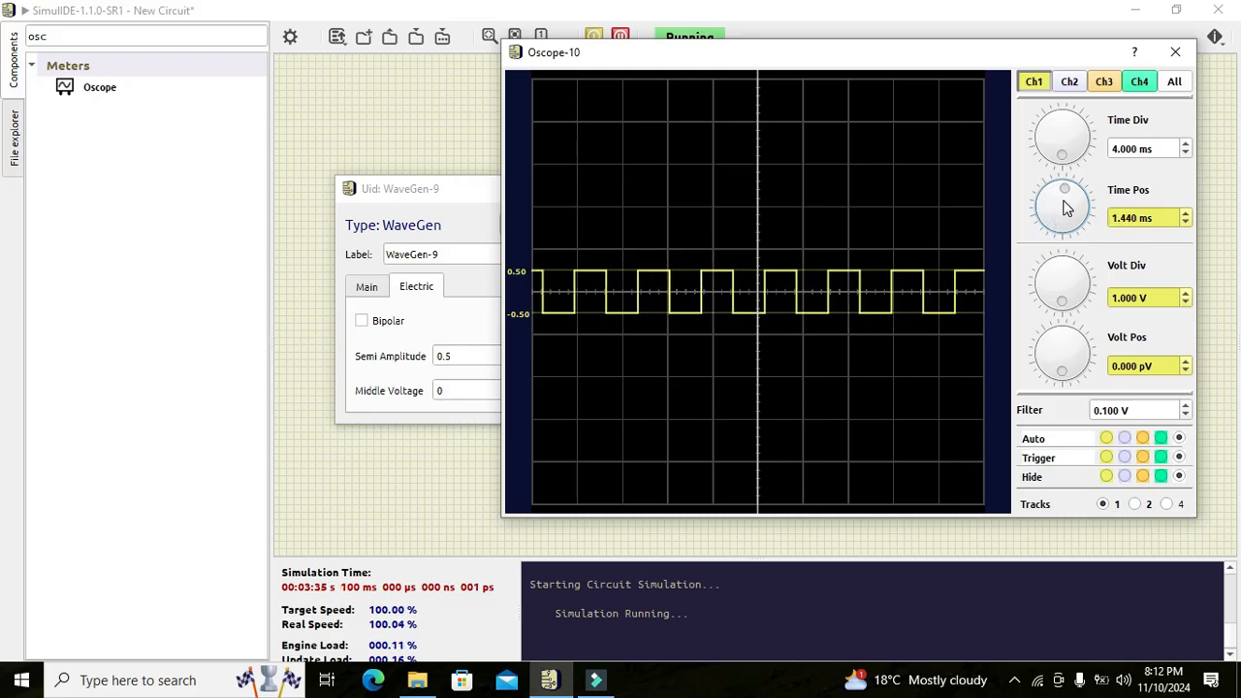
click(1167, 146)
scroll(1167, 147, up, 5)
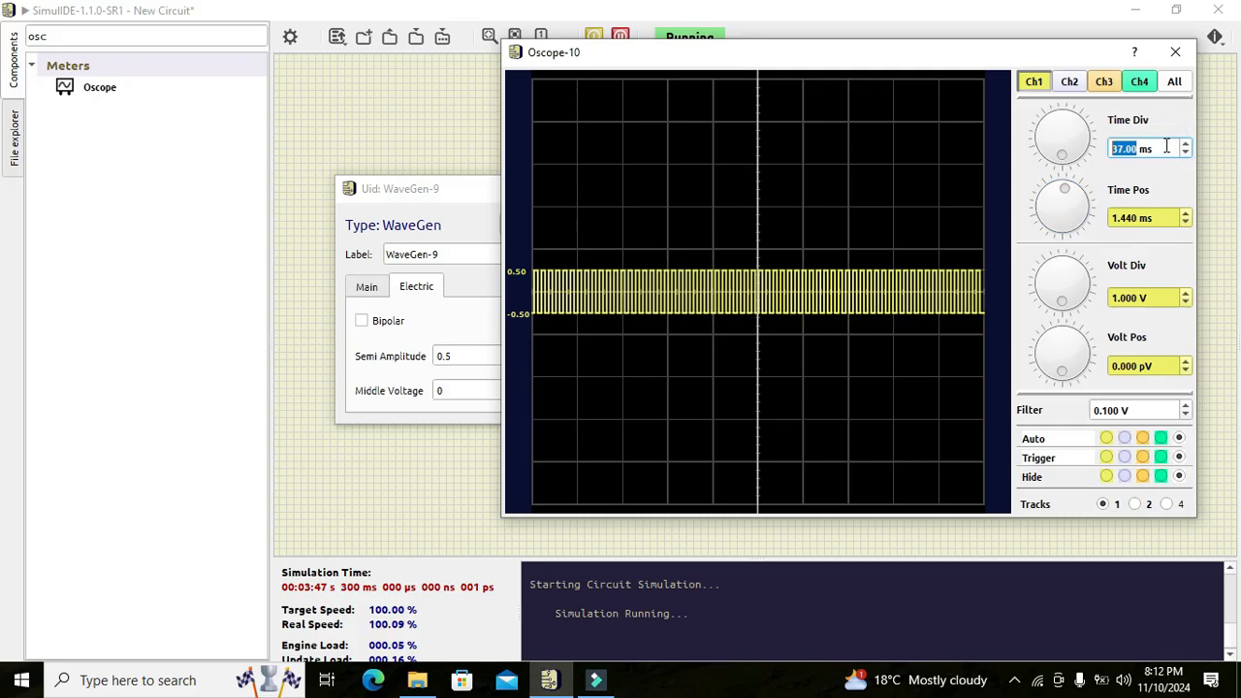
scroll(1167, 146, down, 6)
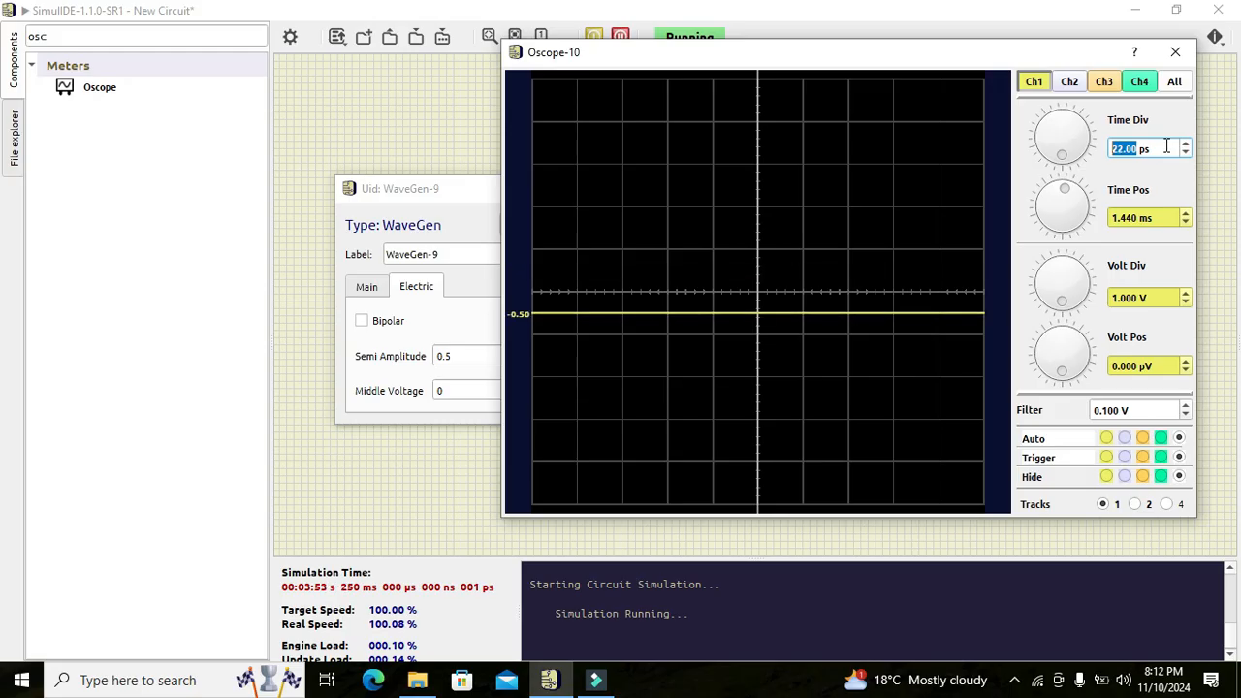
- Raise the time division gradually through 71 ns and 384 us to 15 ms, and reduce it to 4 ms
scroll(1167, 146, up, 5)
scroll(1167, 146, up, 5)
scroll(1167, 147, up, 5)
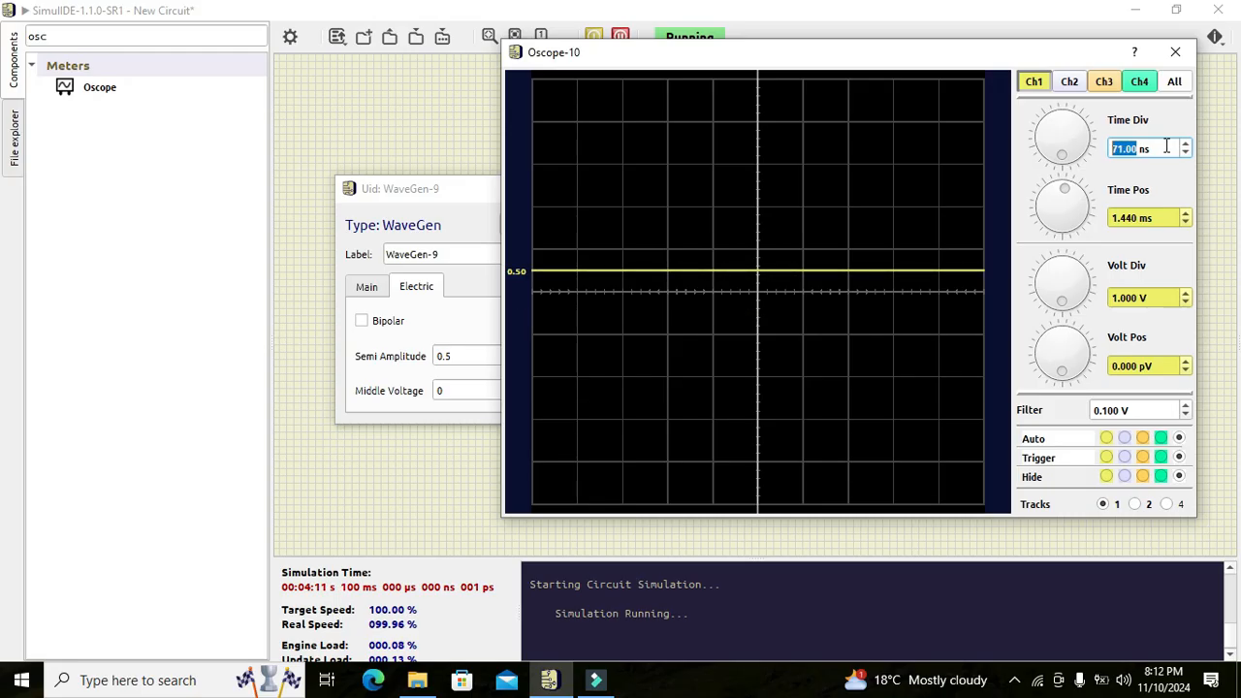
scroll(1166, 146, up, 20)
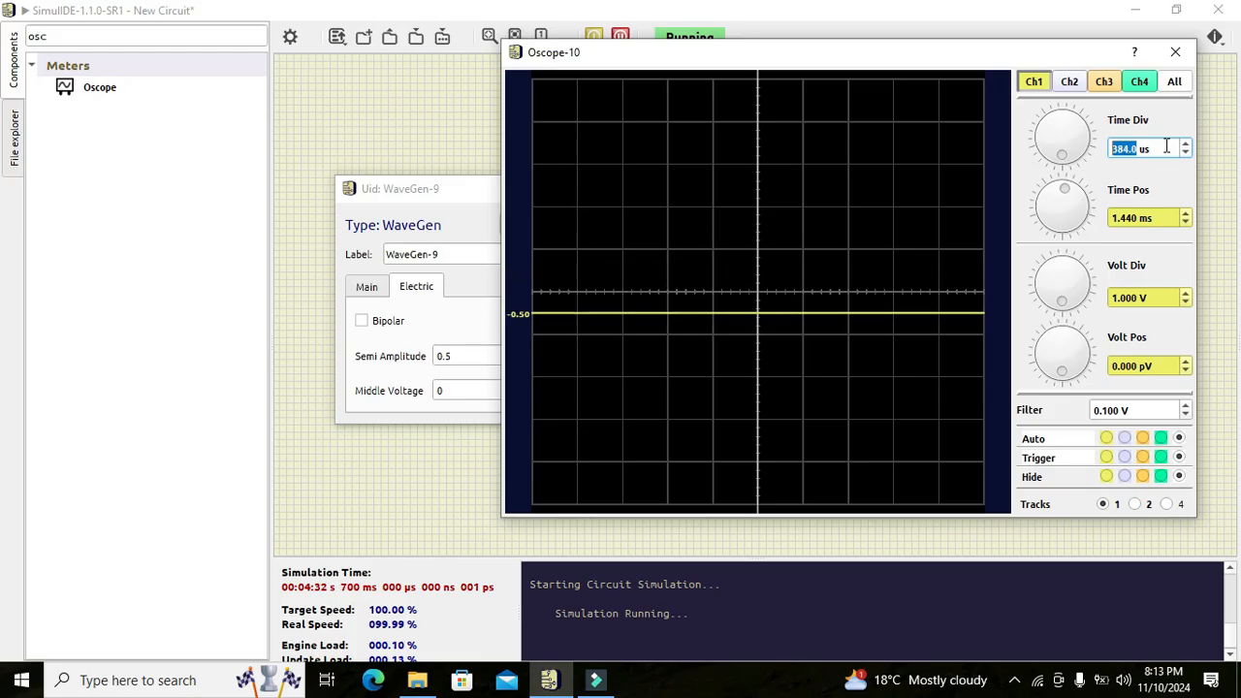
scroll(1166, 145, up, 7)
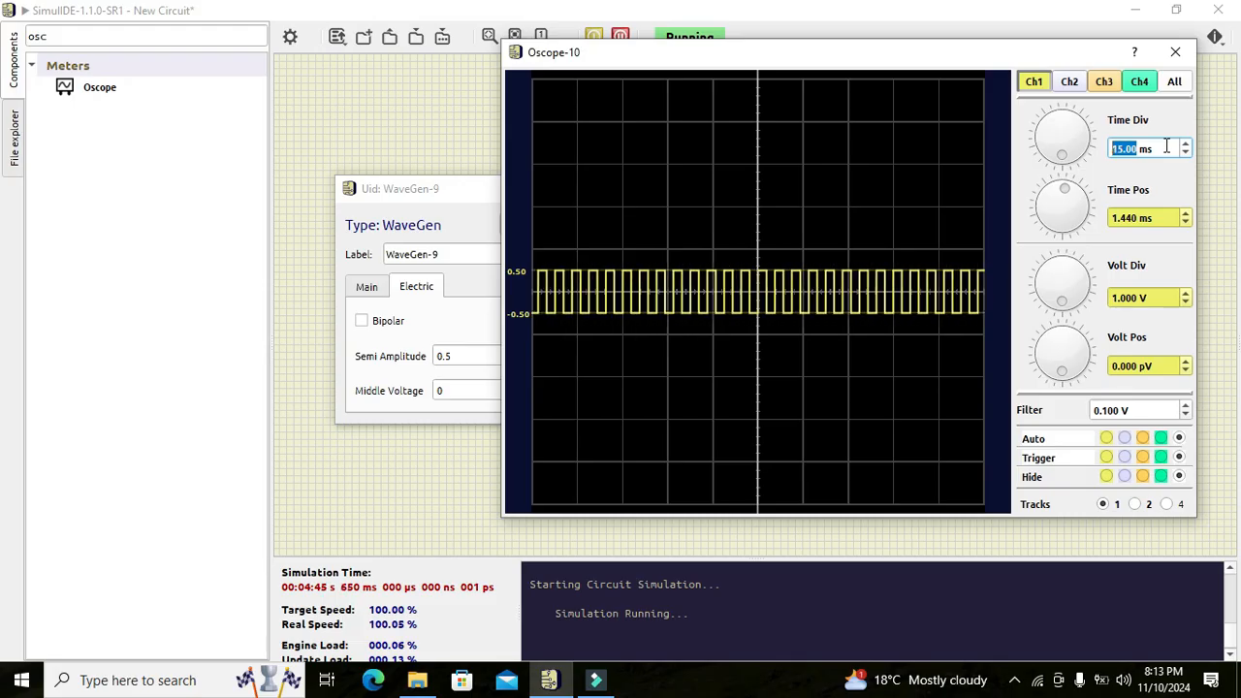
scroll(1166, 145, down, 2)
scroll(1166, 145, down, 2)
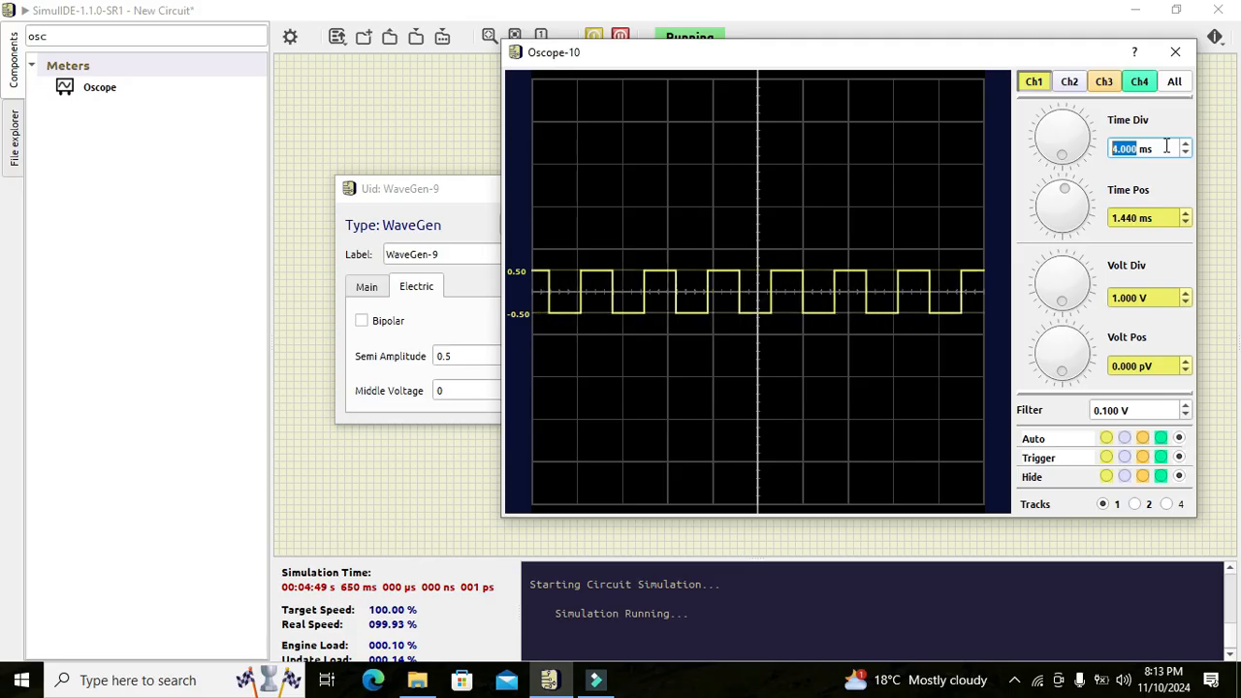
- Vary the oscilloscope's time division around 5 ms and raise it through 15 ms to 24 ms
scroll(1166, 146, up, 1)
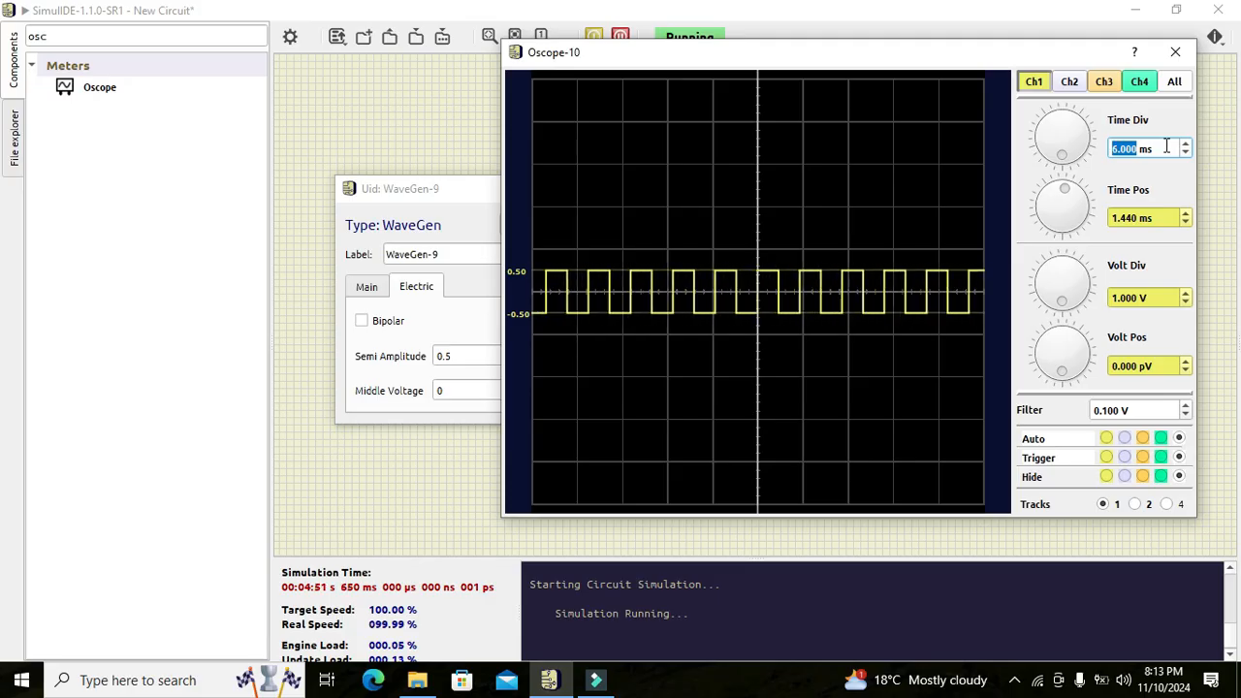
scroll(1166, 145, up, 1)
scroll(1166, 146, down, 1)
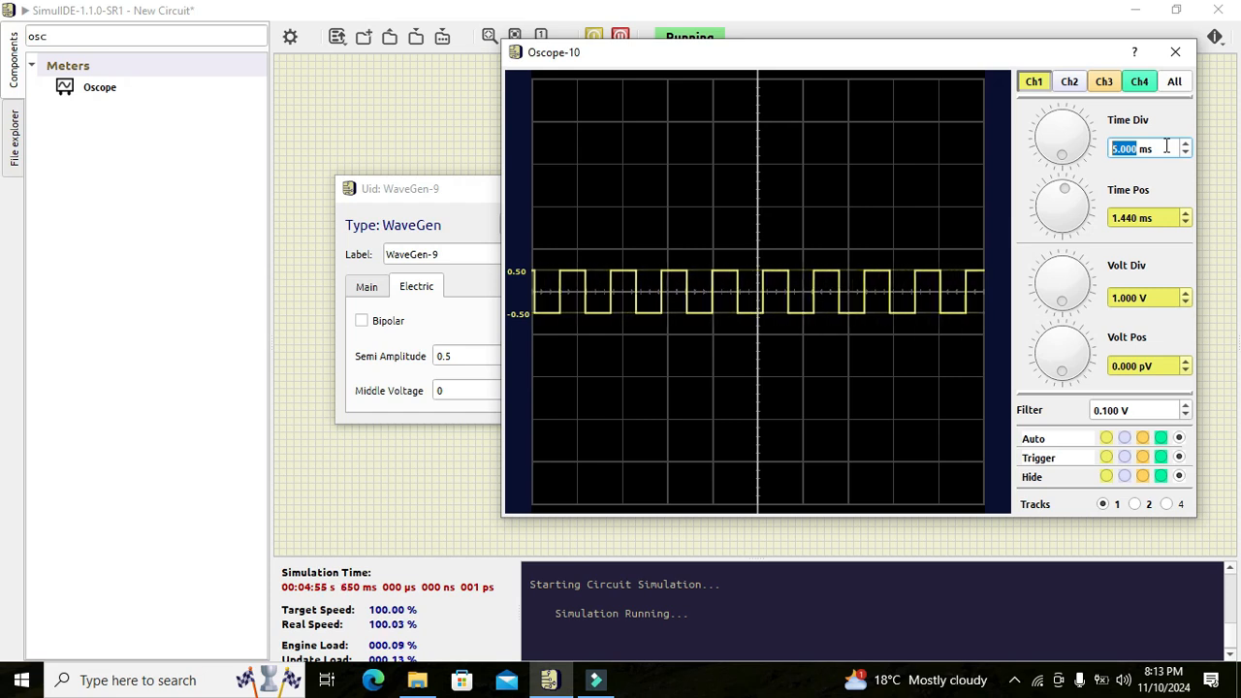
scroll(1166, 146, up, 3)
scroll(1166, 146, down, 1)
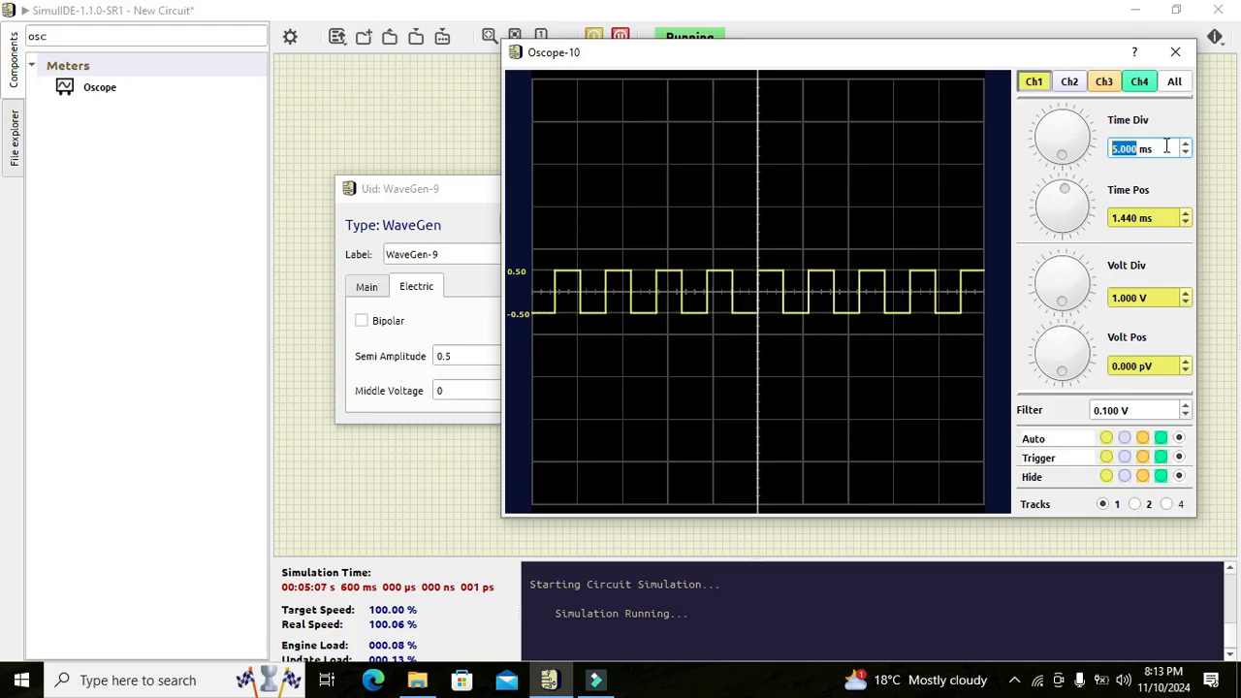
scroll(1166, 146, up, 3)
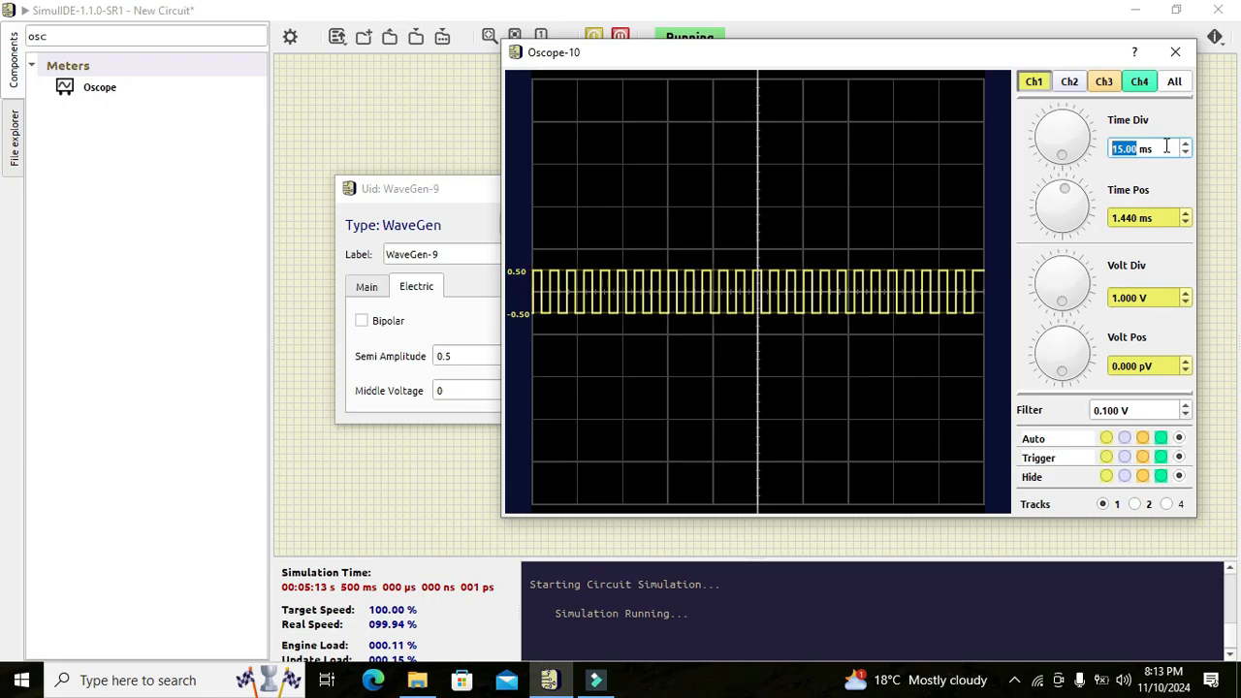
scroll(1167, 146, up, 1)
scroll(1166, 146, up, 1)
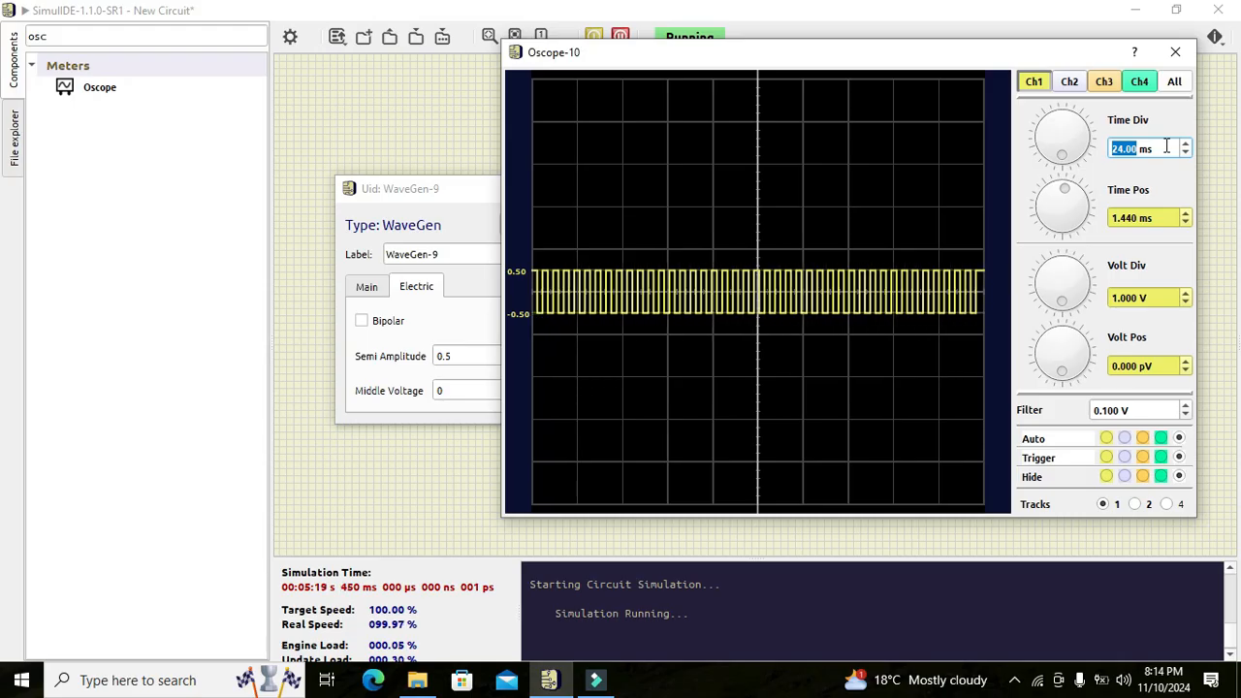
- Drop the oscilloscope's time division to 4 ps and raise it gradually through 1 ms to 3 ms
scroll(1166, 146, down, 2)
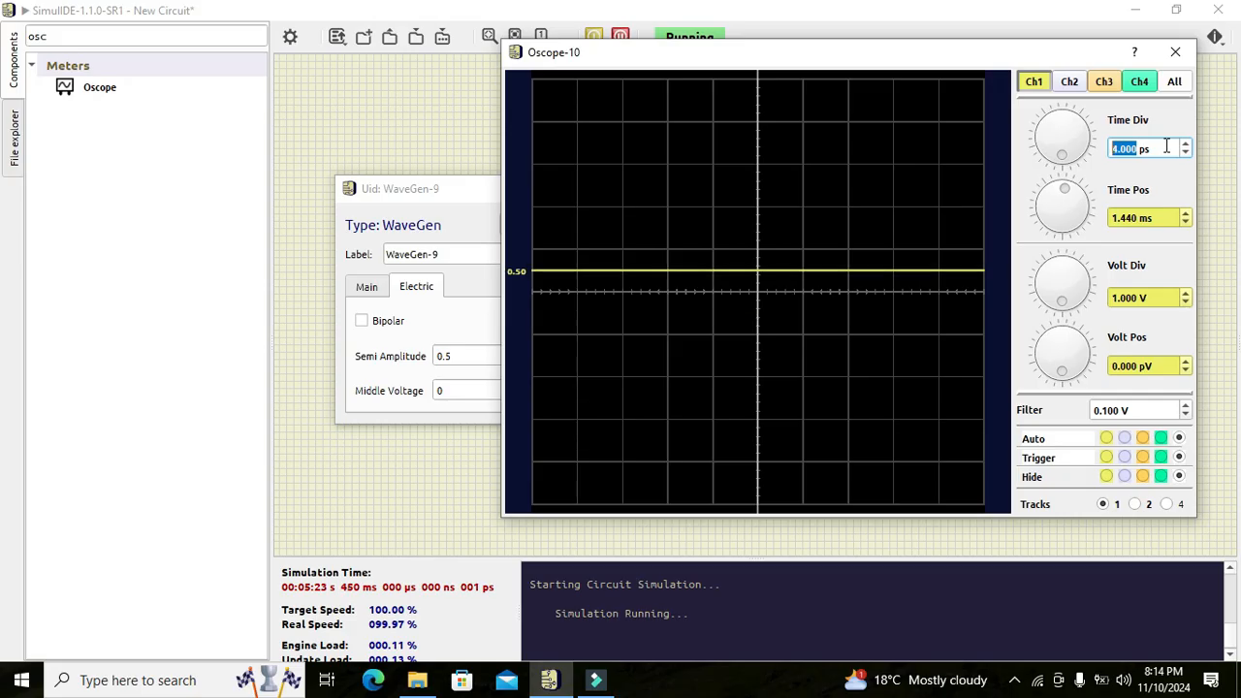
scroll(1166, 146, up, 2)
scroll(1166, 146, up, 3)
scroll(1167, 146, up, 3)
scroll(1166, 146, up, 3)
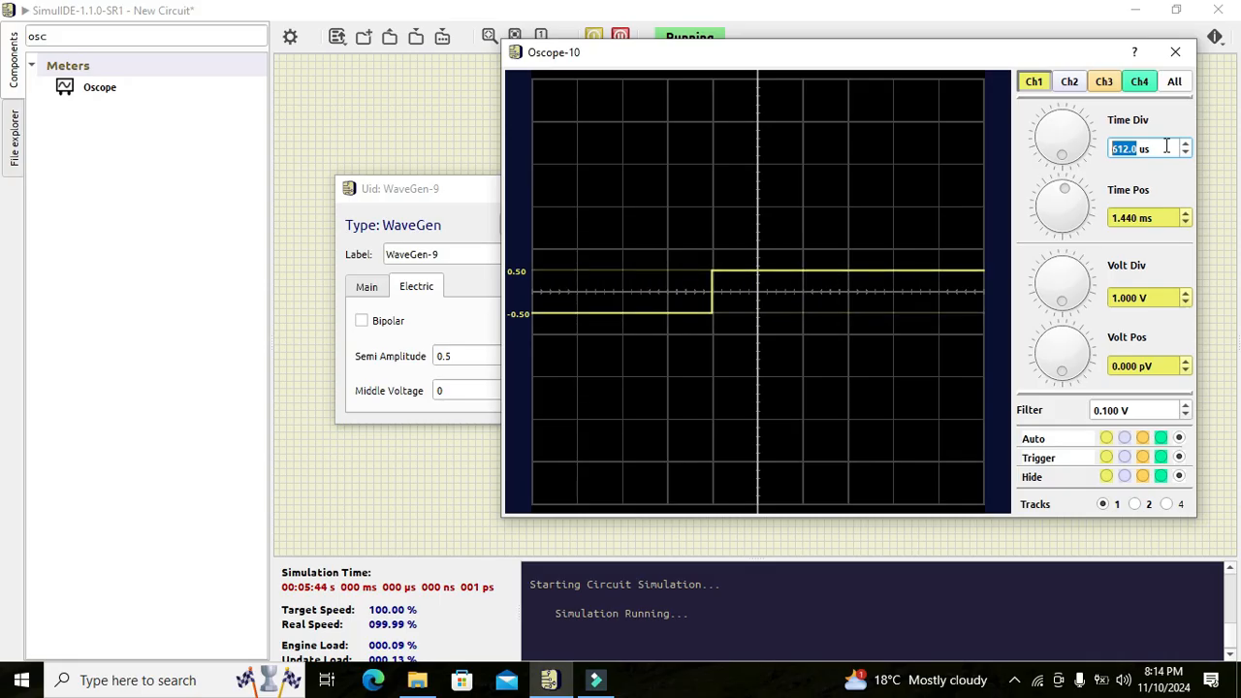
scroll(1166, 146, up, 3)
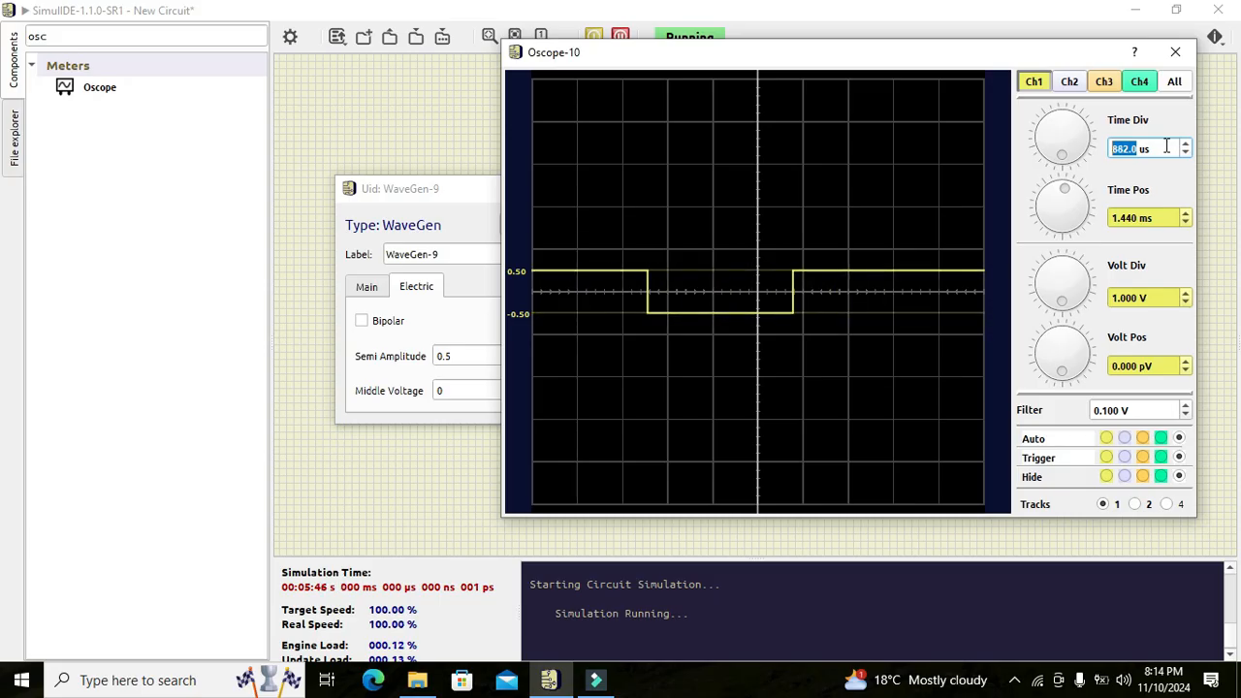
scroll(1167, 147, up, 3)
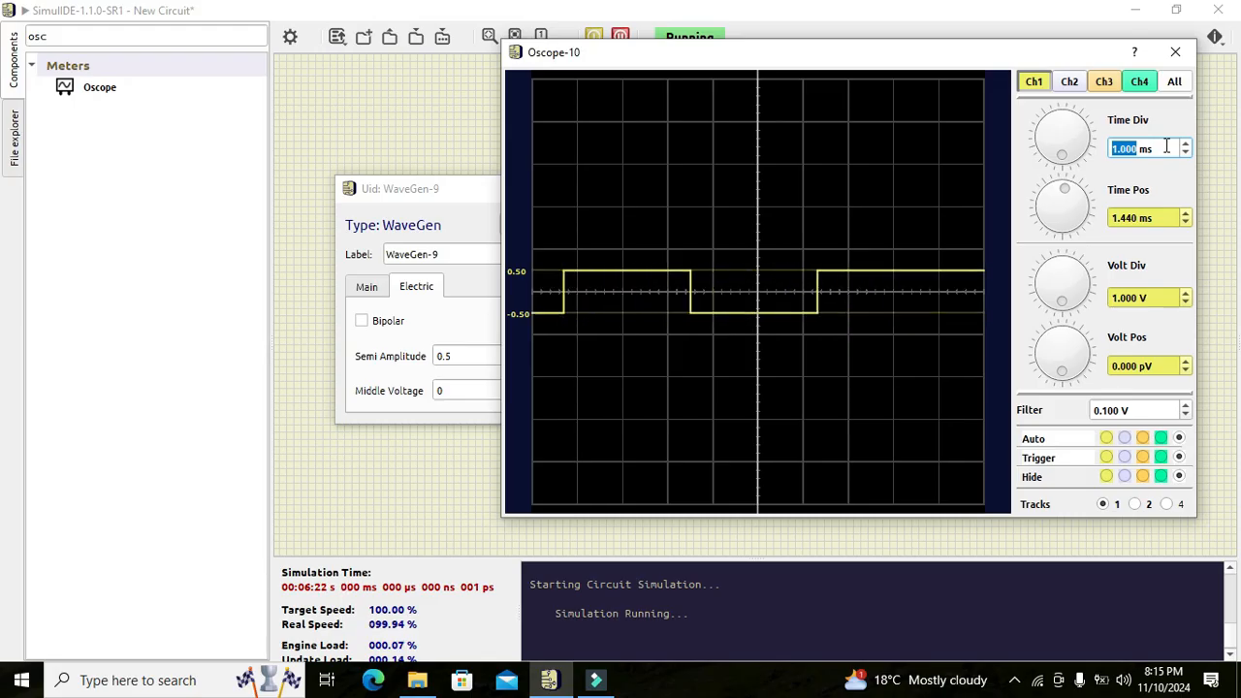
scroll(1167, 147, up, 1)
scroll(1167, 147, up, 1)
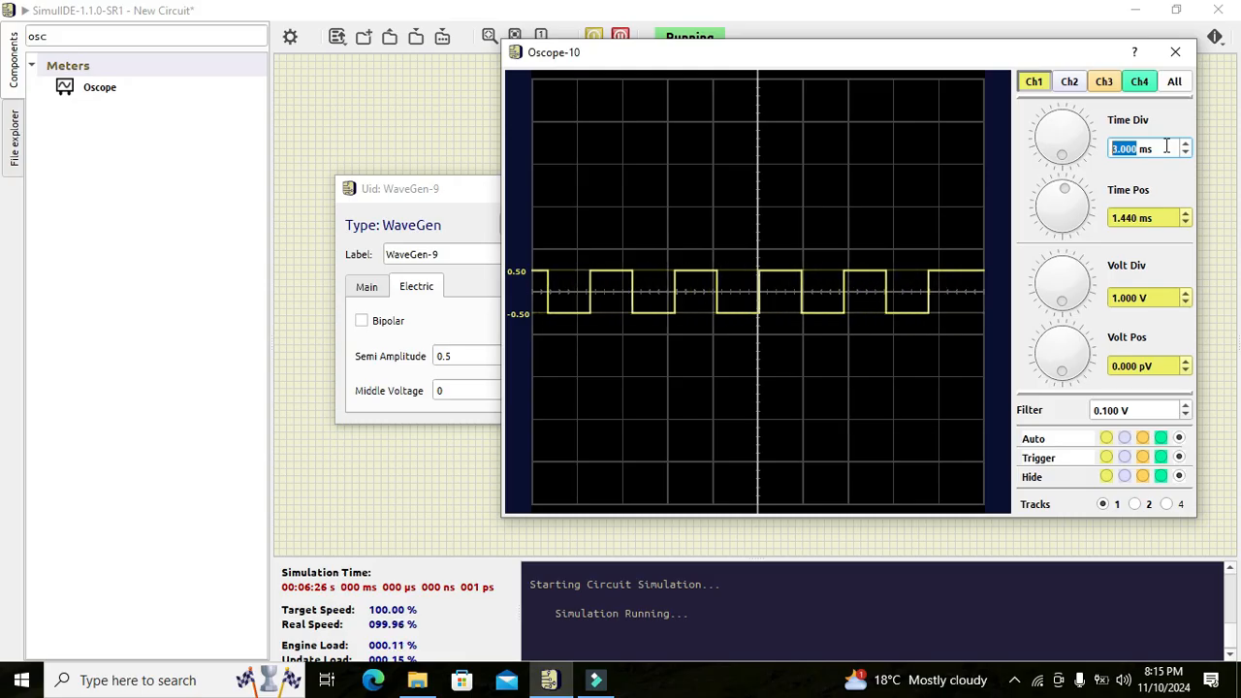
- Raise the oscilloscope's time division through 5 ms to 6 ms
scroll(1167, 146, up, 2)
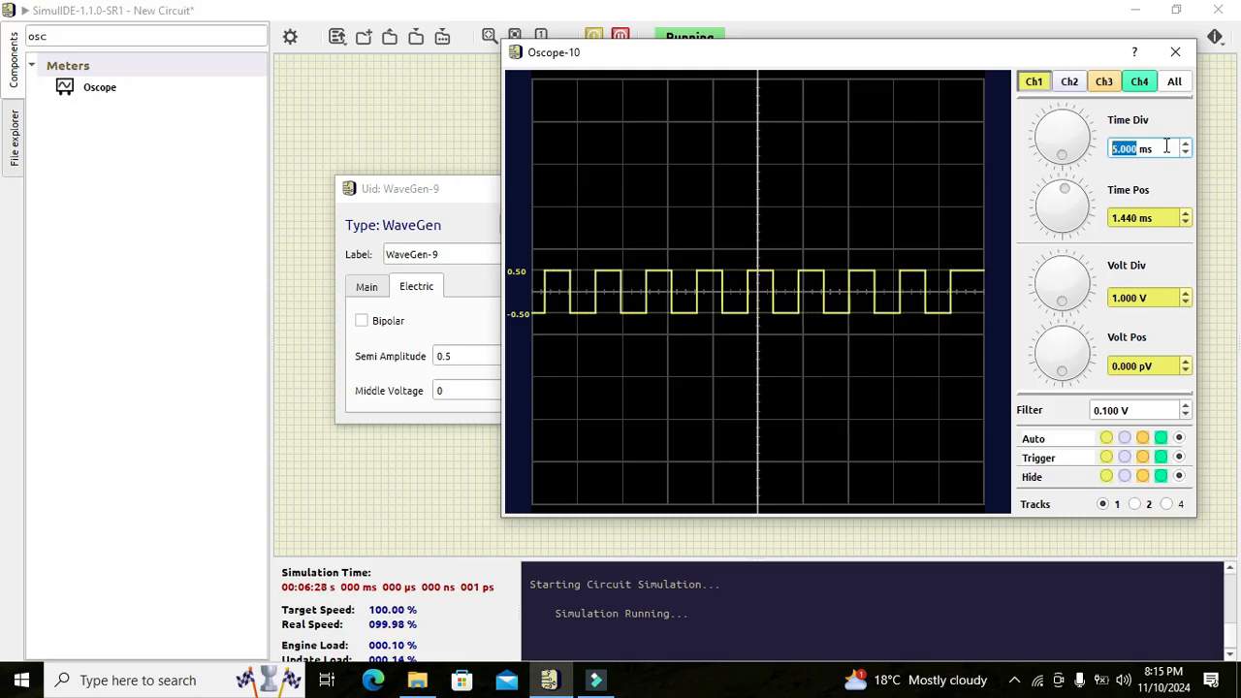
scroll(1167, 146, up, 1)
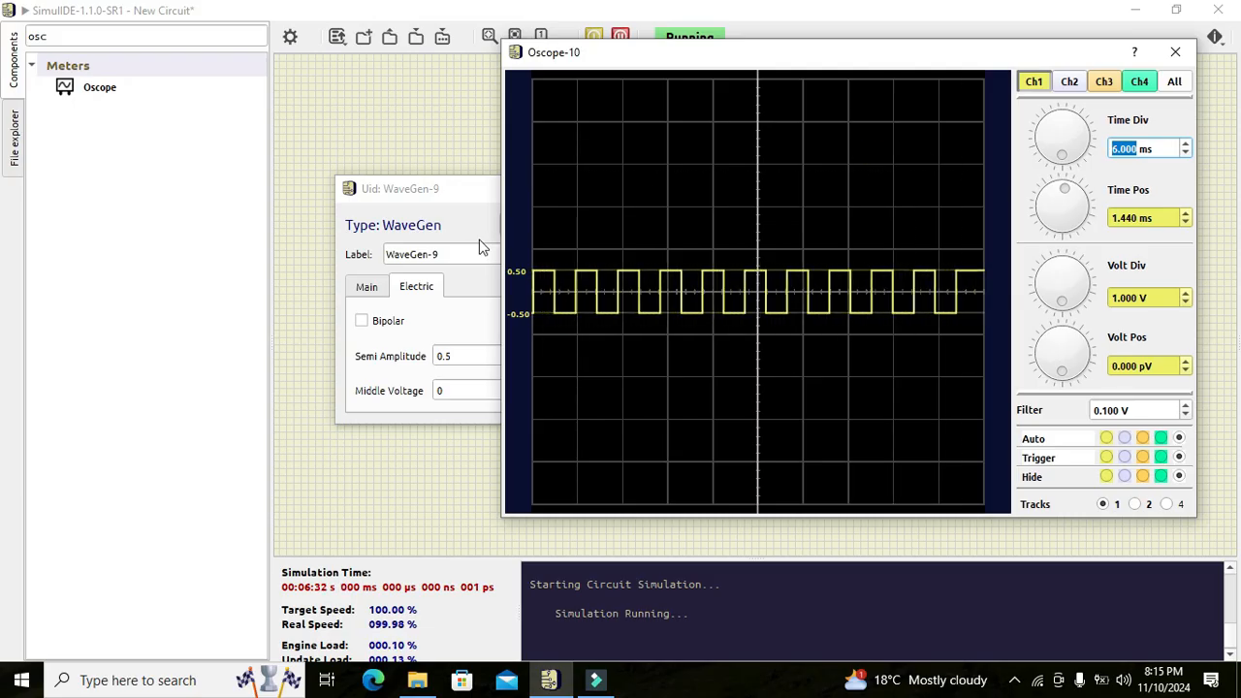
- Switch the wave generator's frequency unit to kHz and move its properties window clear of the oscilloscope
click(364, 286)
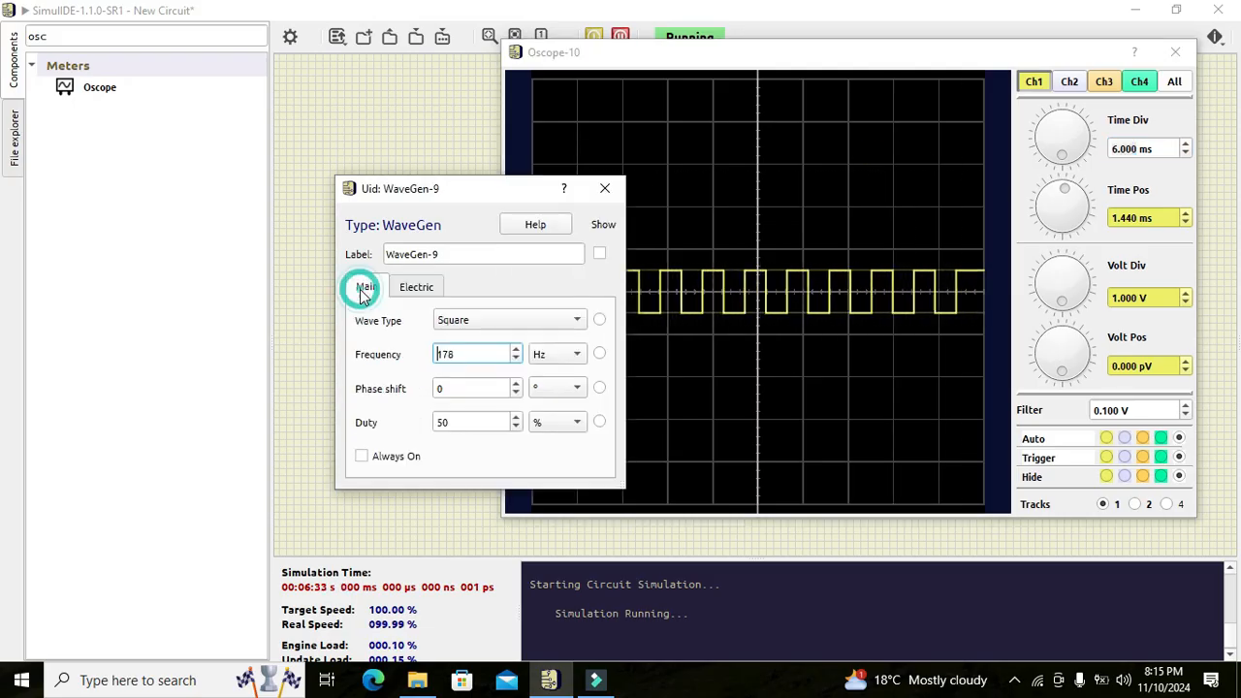
click(561, 355)
click(562, 372)
drag(504, 194, 263, 146)
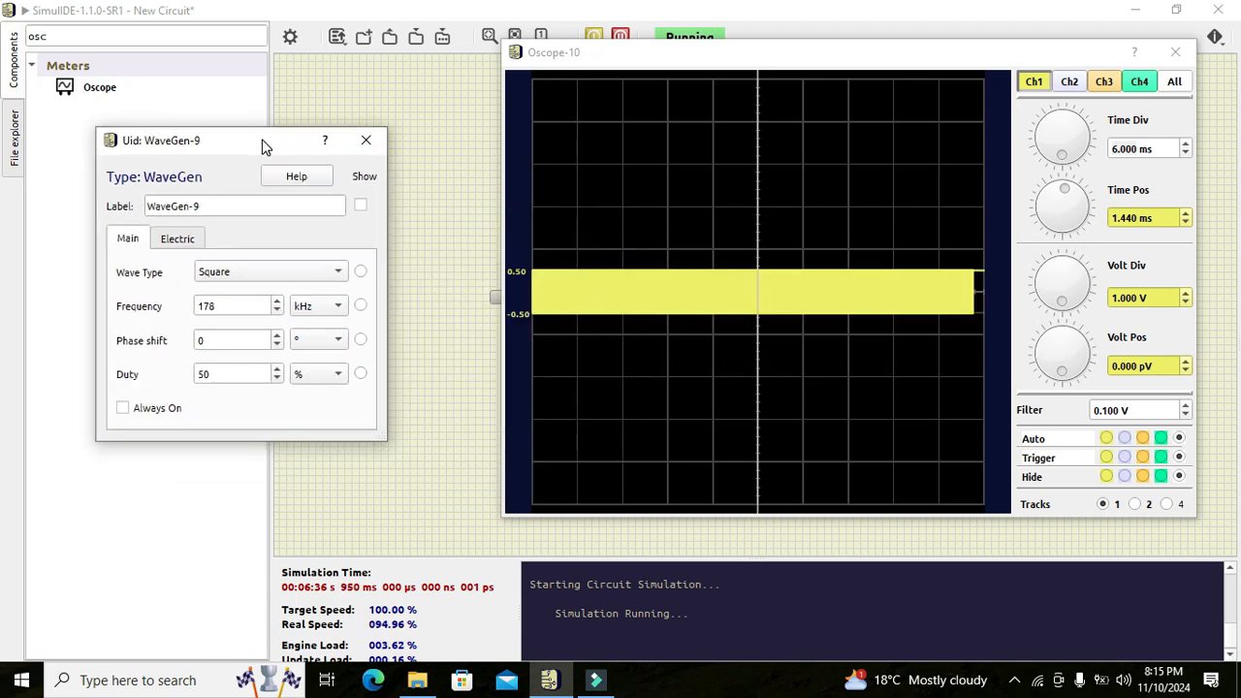
- Lower the oscilloscope's time division through 5 ms to 1 ps, and try to step it back up
click(1186, 153)
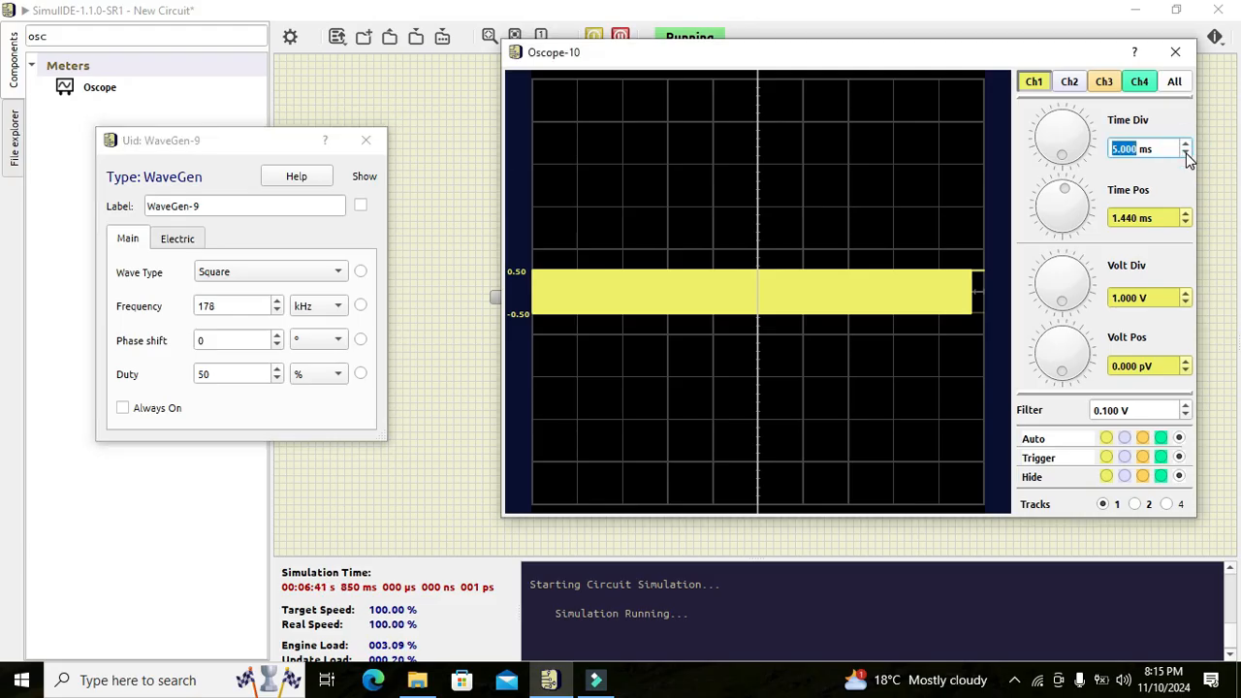
click(1186, 153)
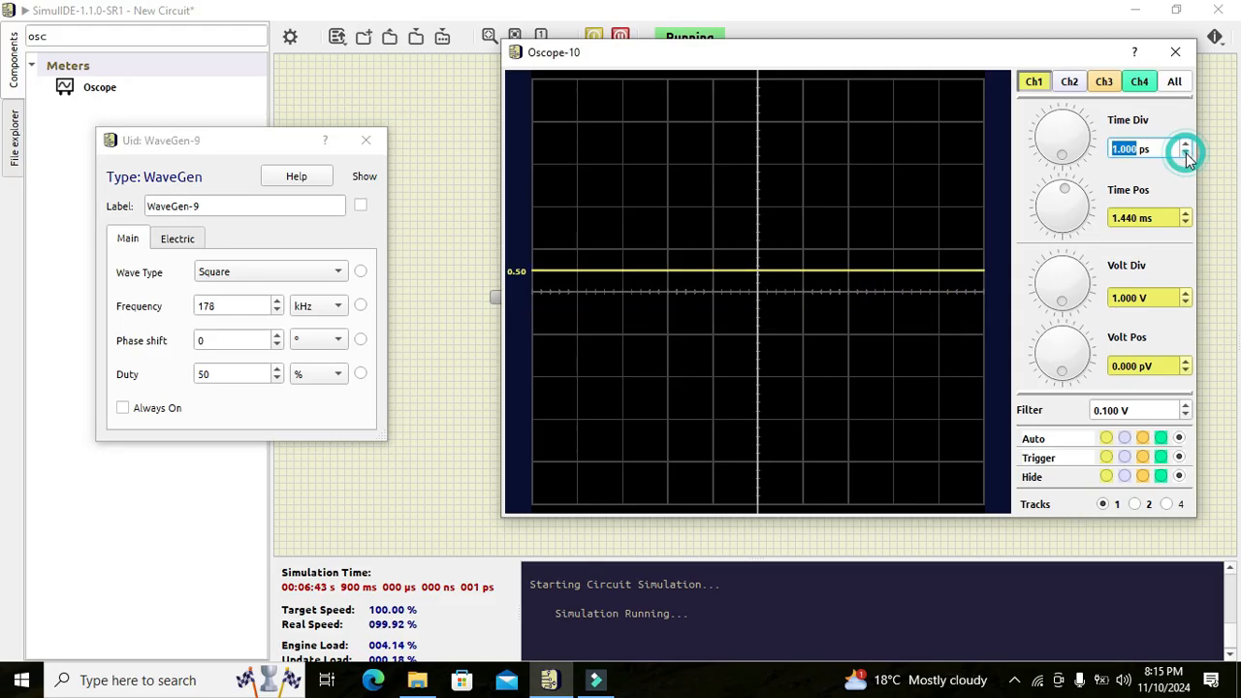
click(1185, 143)
click(1185, 143)
click(1186, 144)
right_click(1161, 145)
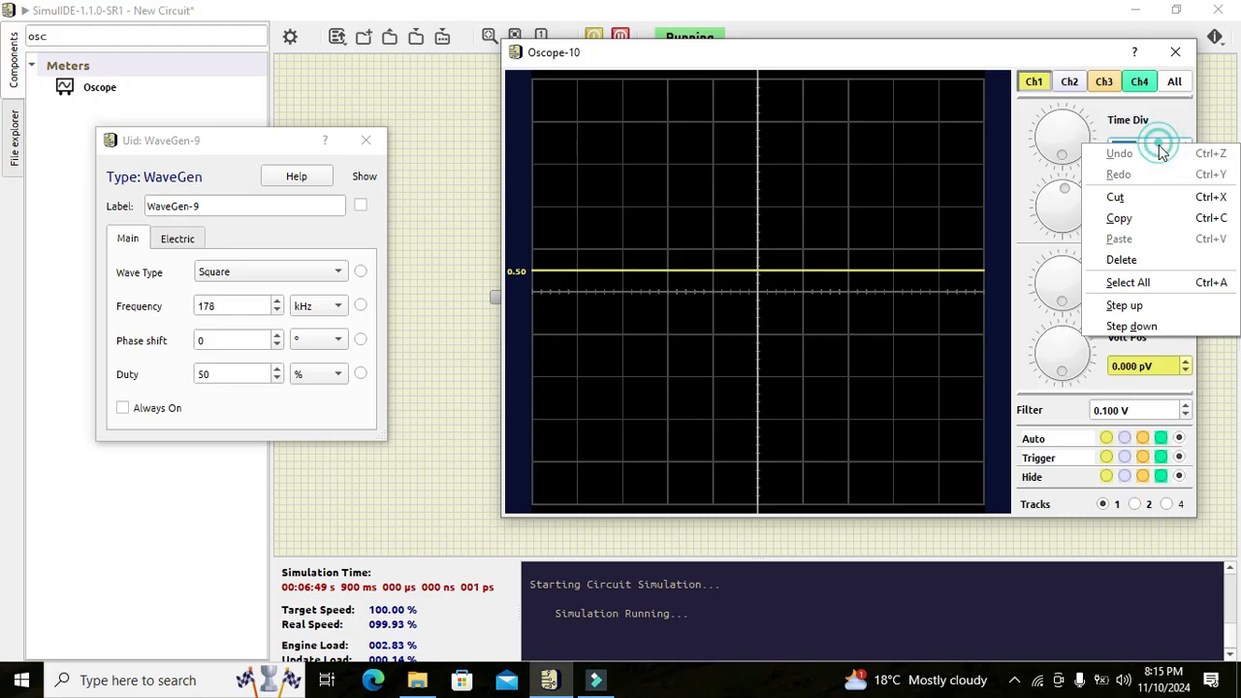
click(1150, 127)
click(1127, 147)
- Raise the time division through 721 ns to 271 us, and vary it through 161 us and 207 us to 204 us
scroll(1128, 152, up, 10)
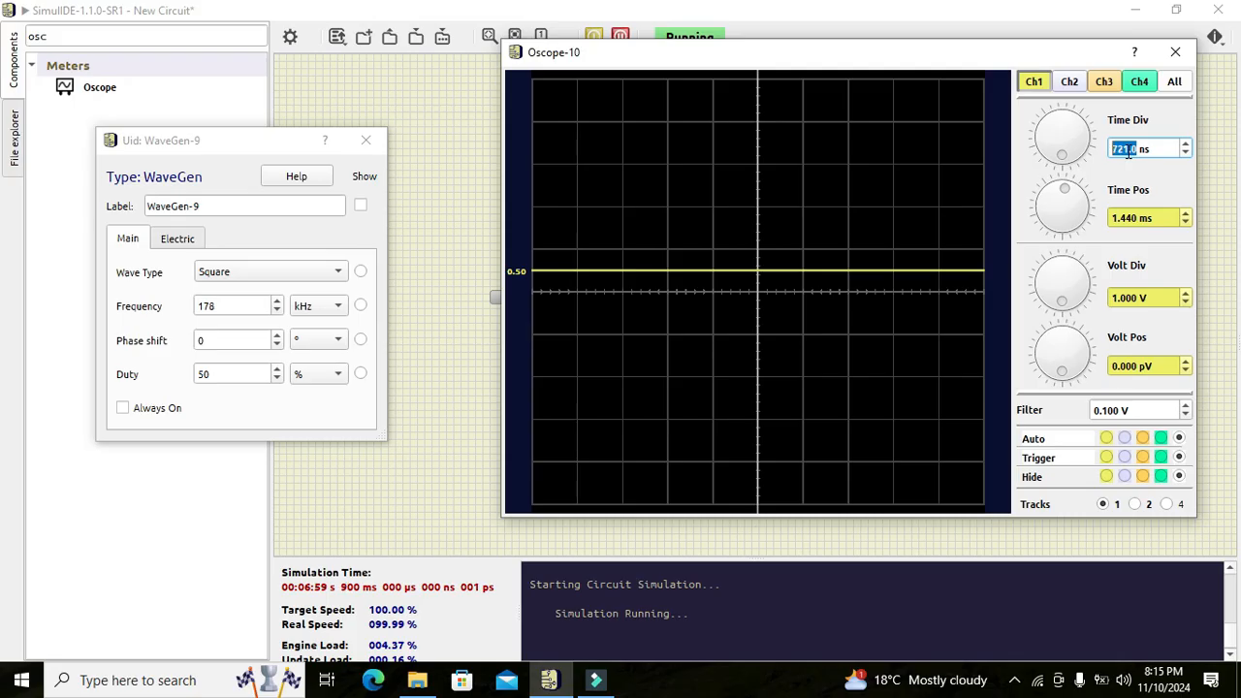
scroll(1128, 152, up, 5)
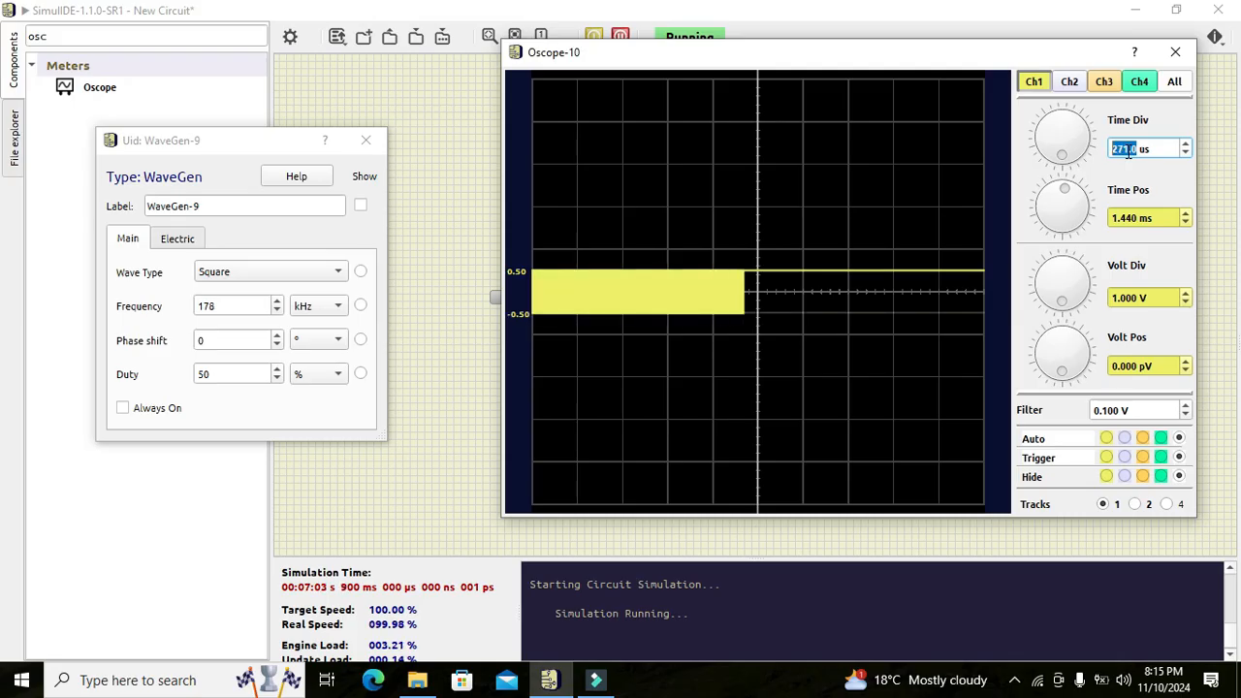
scroll(1128, 152, down, 2)
scroll(1128, 152, down, 8)
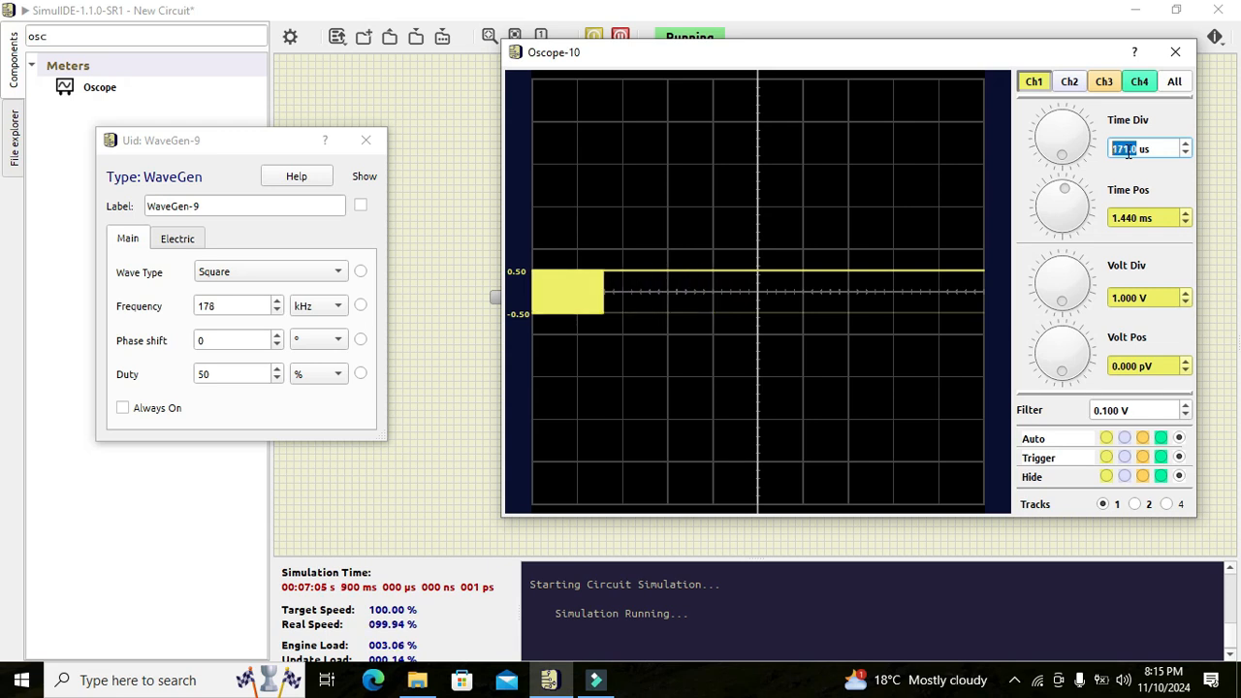
scroll(1128, 152, up, 7)
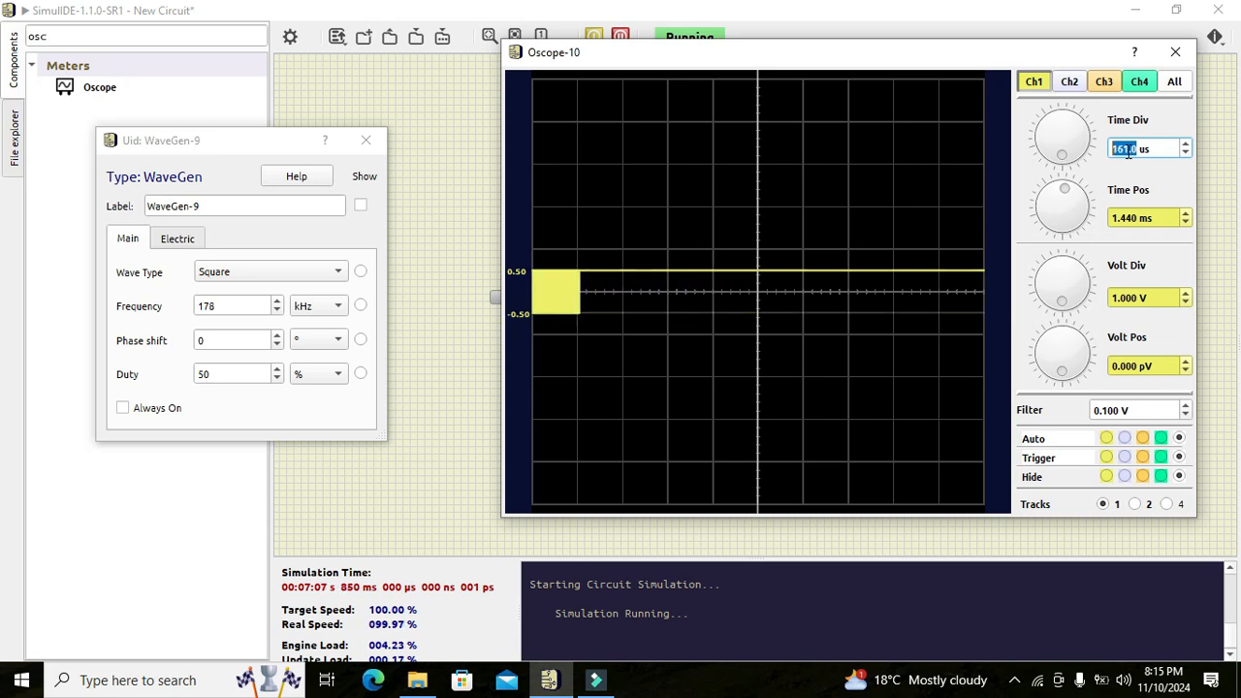
scroll(1128, 152, down, 1)
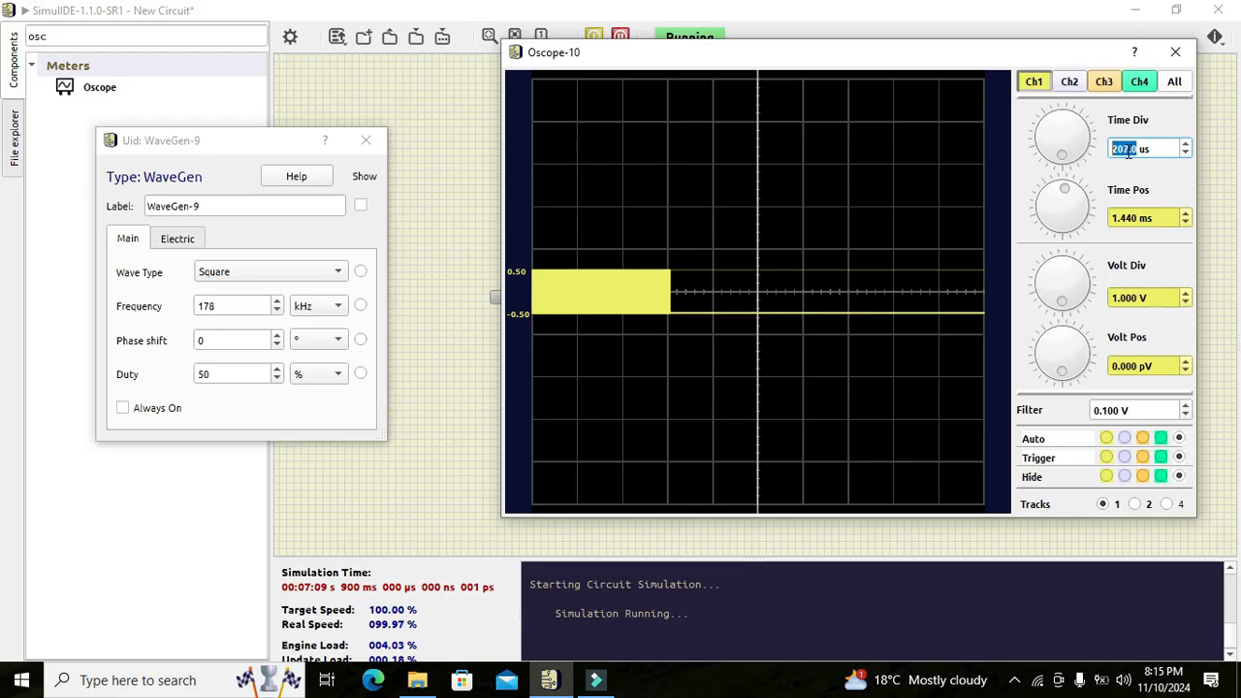
scroll(1128, 152, down, 1)
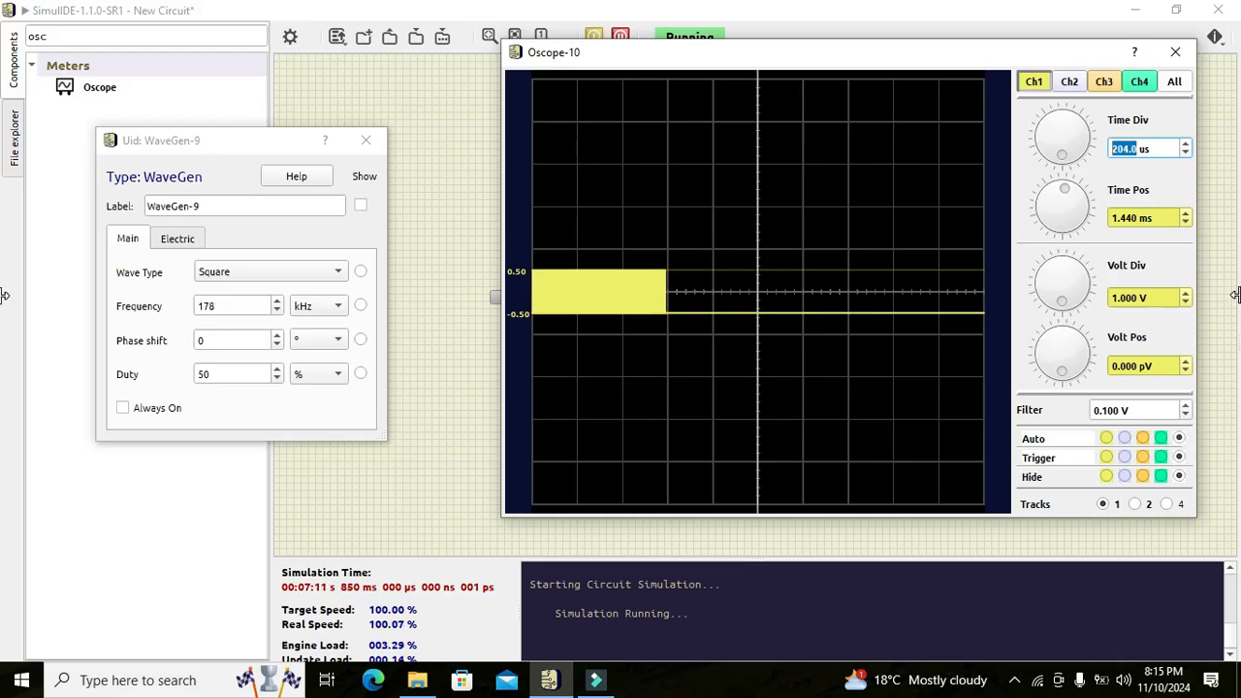
- Adjust channel 1's time position to about -16.2 us and the time division to about 22.6 us
click(1187, 225)
right_click(1185, 221)
click(1079, 198)
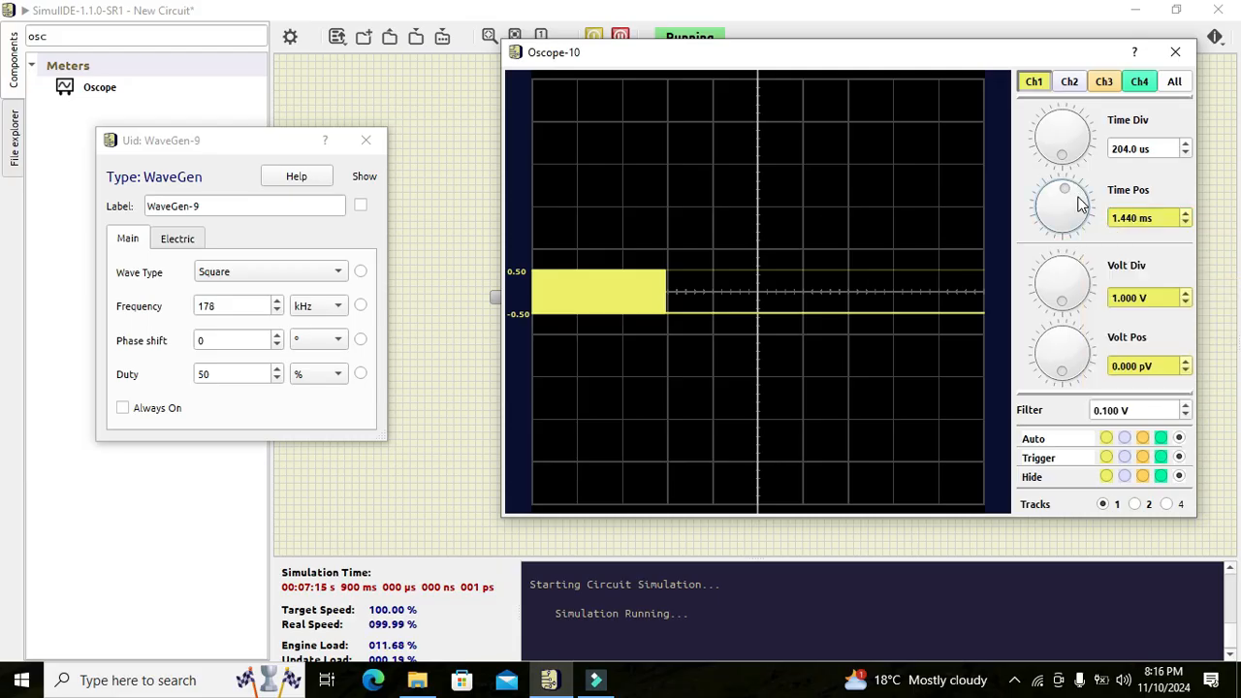
drag(1071, 199, 1067, 230)
drag(1066, 157, 1021, 162)
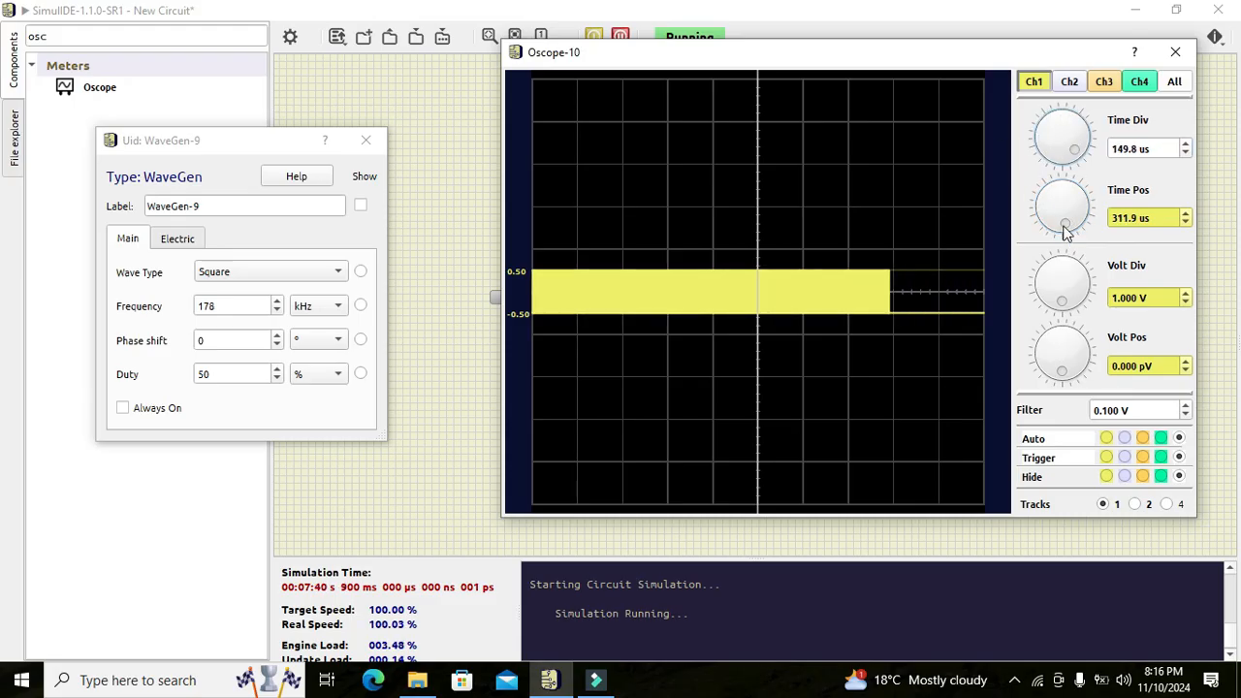
drag(1063, 226, 1079, 148)
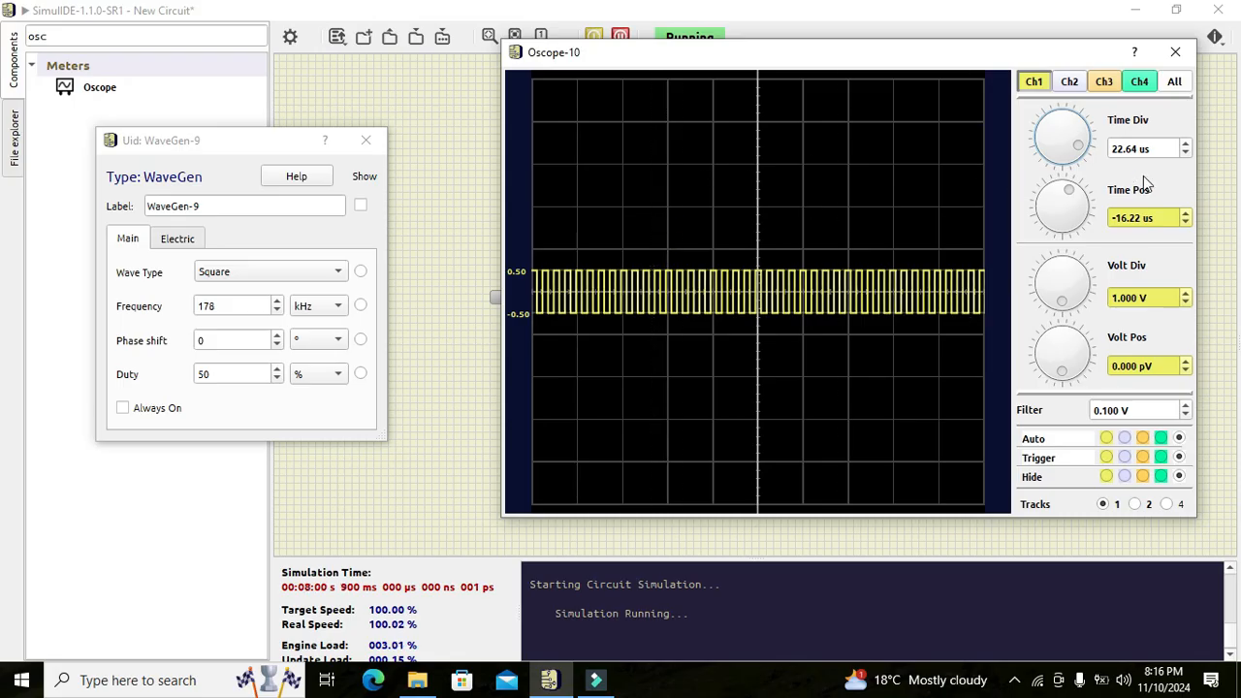
- Open the oscilloscope's time division value for editing
drag(1127, 153, 1111, 150)
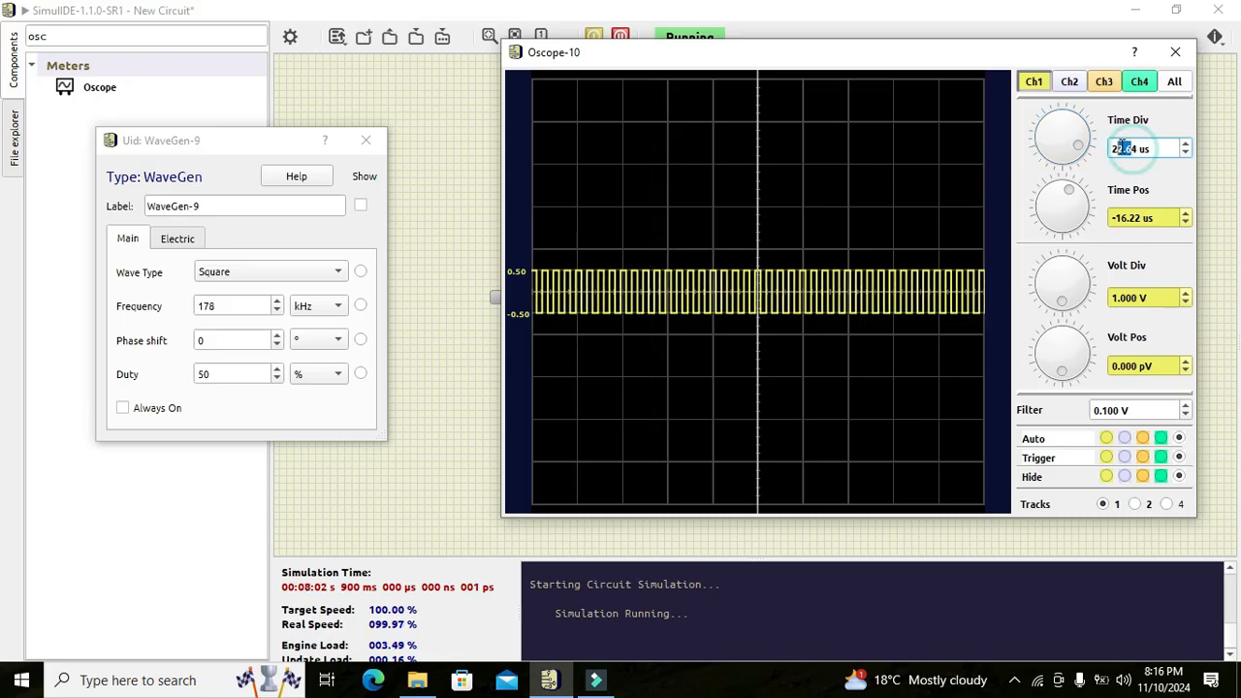